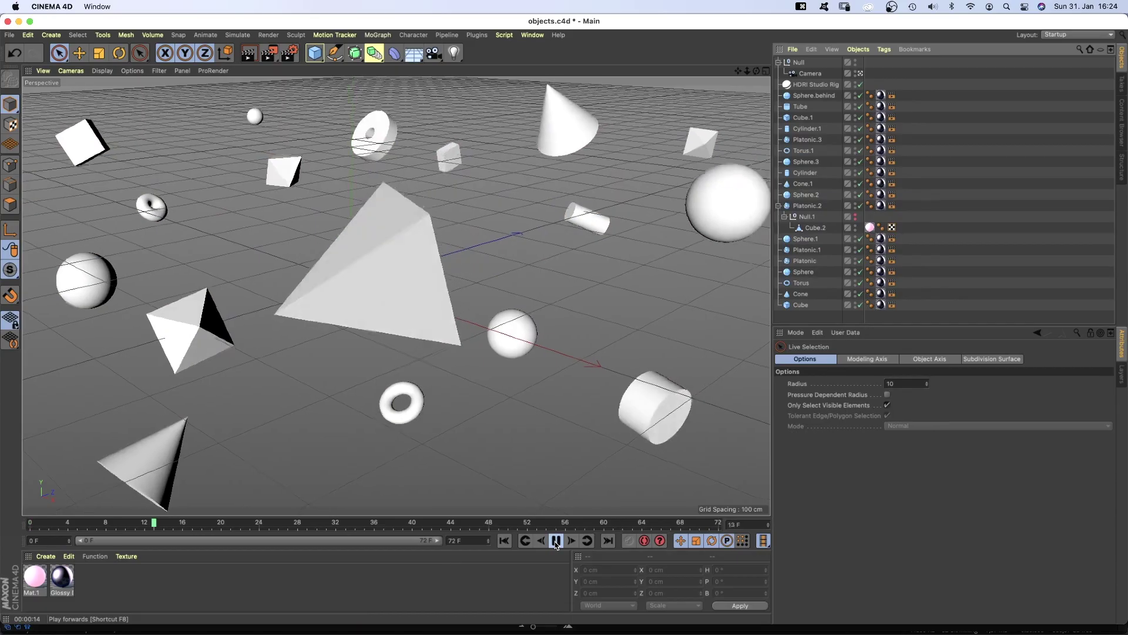
# Step: Stop playback, select all 20 animated primitives, scrub forward and open the Dope Sheet timeline
pyautogui.click(556, 541)
pyautogui.click(800, 304)
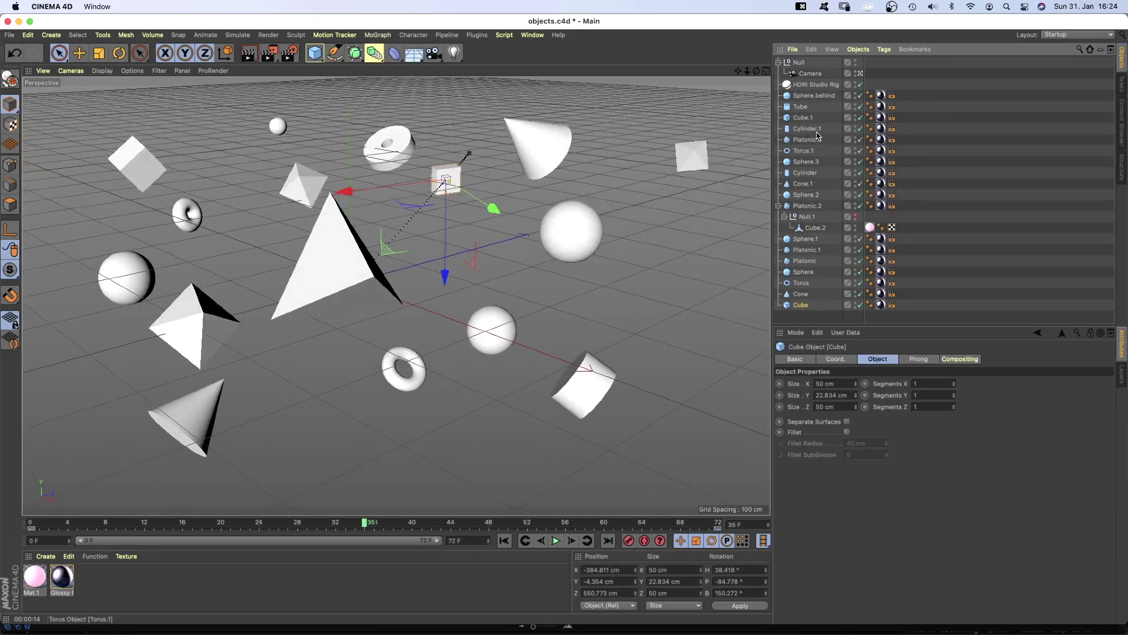
pyautogui.keyDown('shift'); pyautogui.click(805, 97); pyautogui.keyUp('shift')
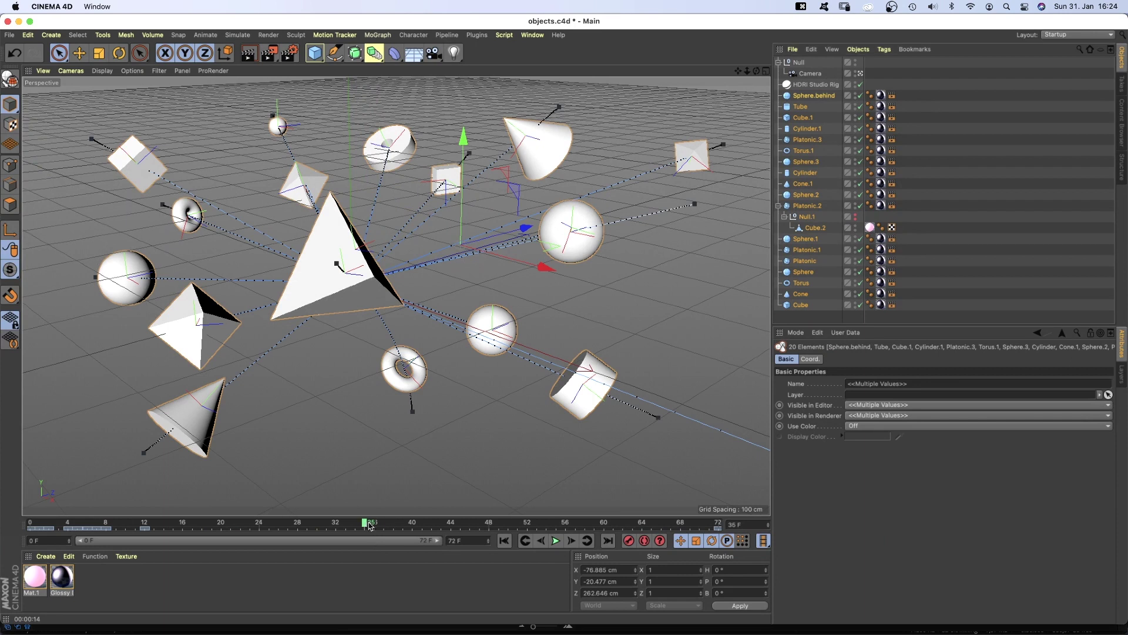
pyautogui.moveTo(367, 523); pyautogui.dragTo(622, 524)
pyautogui.click(533, 34)
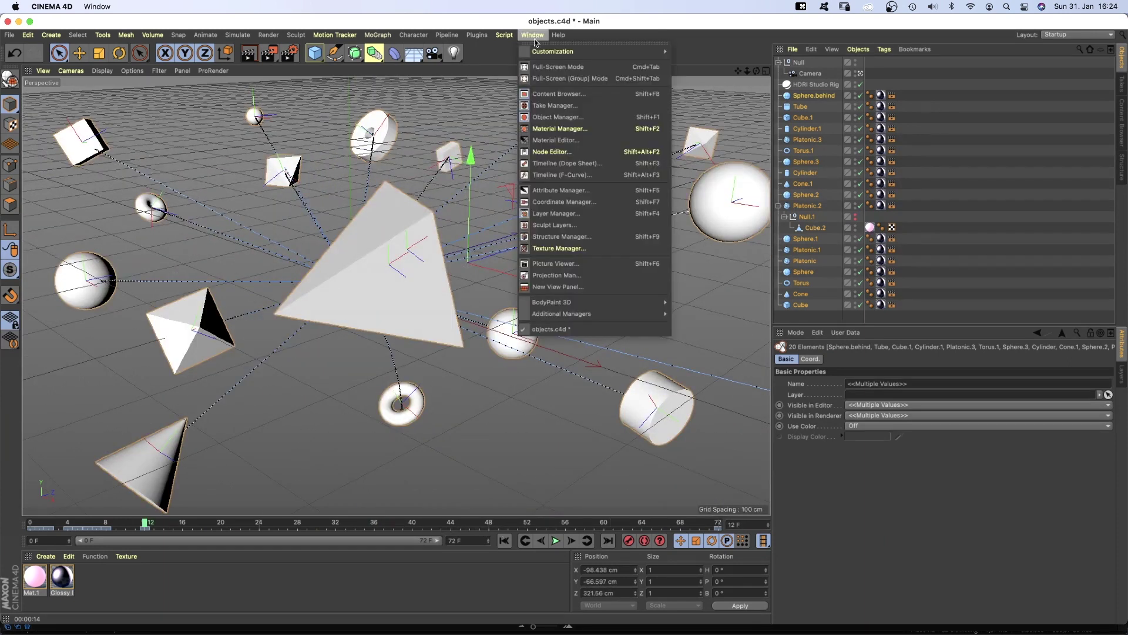
pyautogui.click(571, 163)
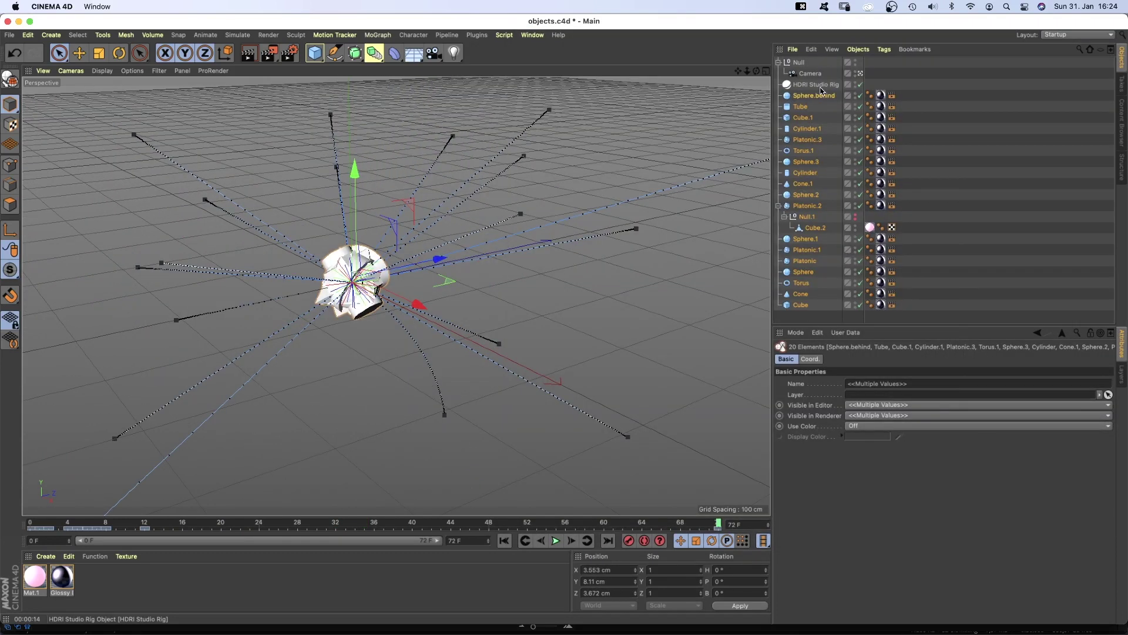
# Step: Select the HDRI Studio Rig, return to frame 48 and render it interactively in the viewport
pyautogui.click(821, 86)
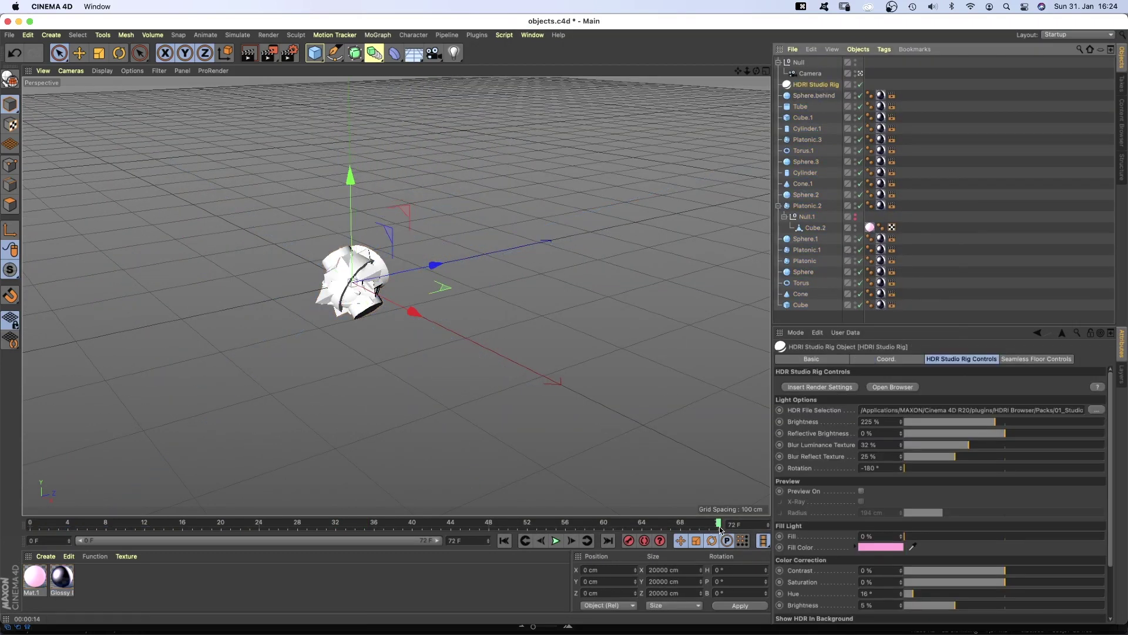
pyautogui.moveTo(718, 535); pyautogui.dragTo(486, 537)
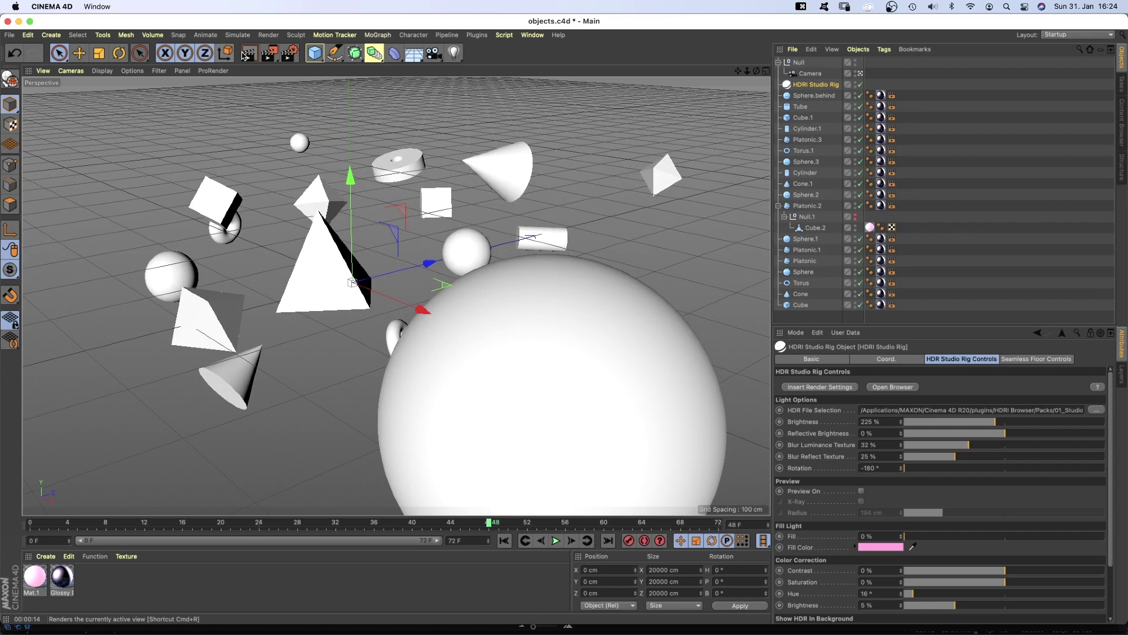
pyautogui.hotkey('alt', 'r')
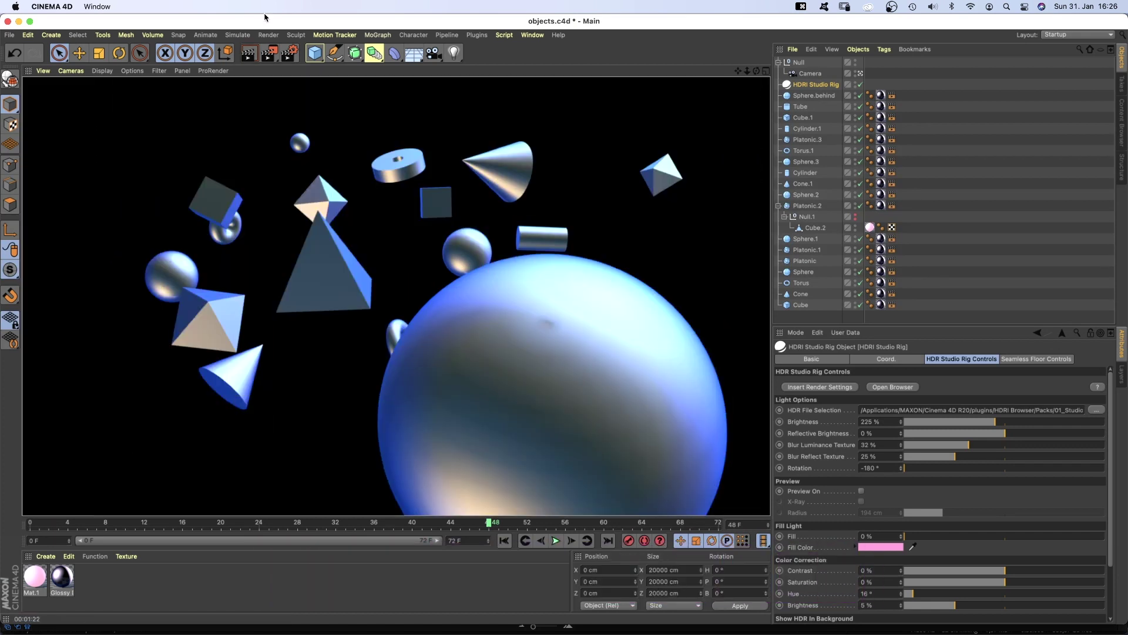
# Step: In After Effects, reveal the rendered objects layer's Time Remap keyframes and view their speed curve
pyautogui.press('super+Tab')
pyautogui.press('super+Tab')
pyautogui.press('super+Tab')
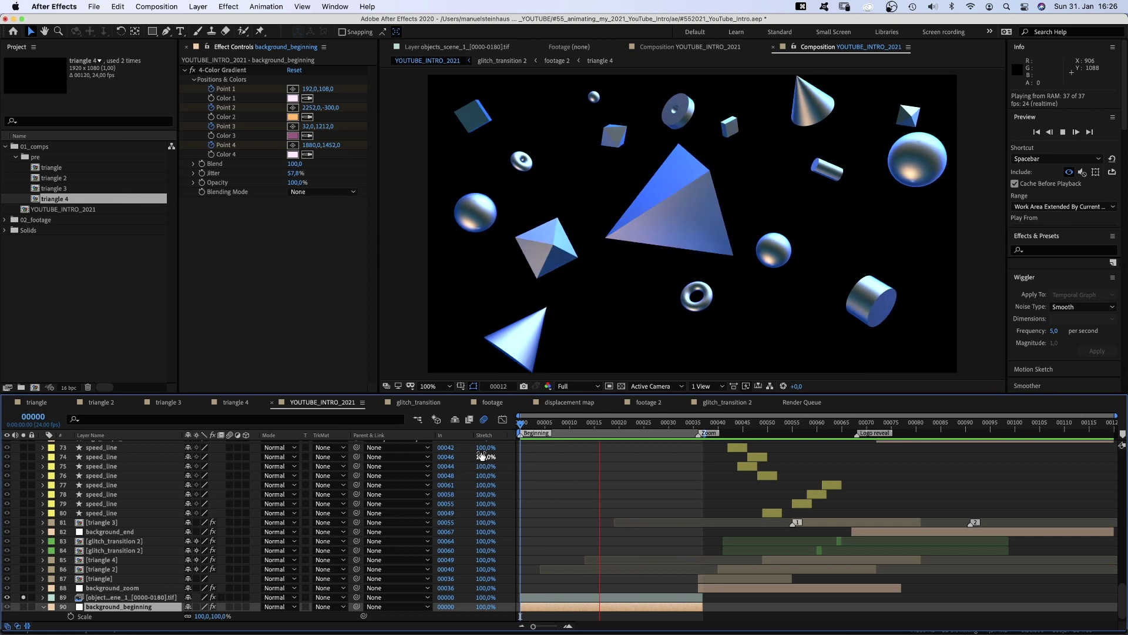
pyautogui.press('0')
pyautogui.click(125, 597)
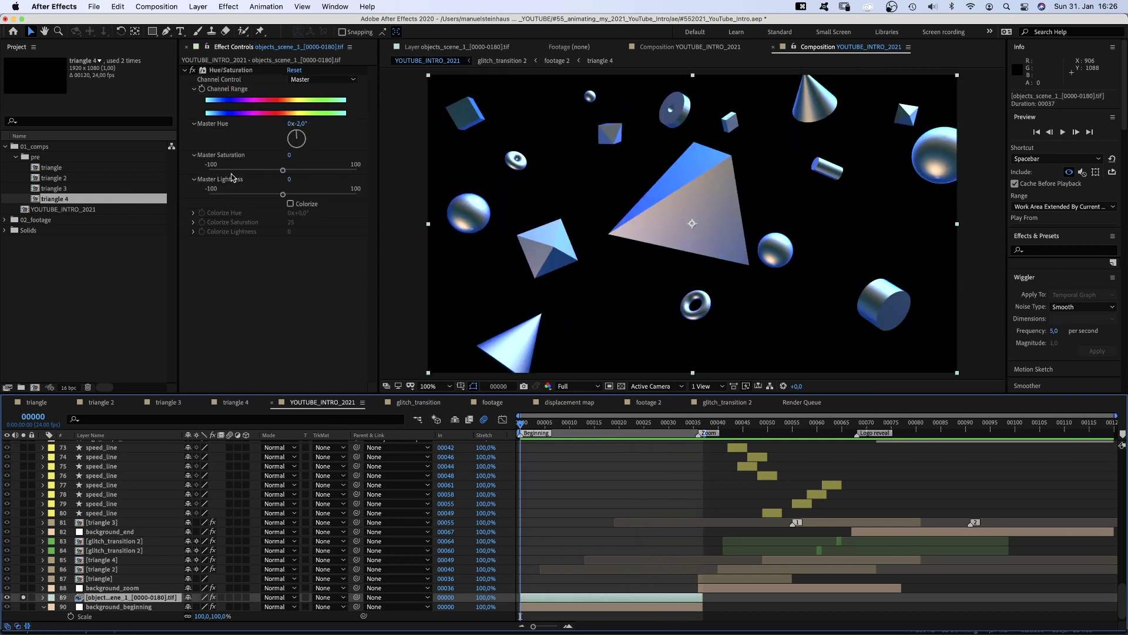
pyautogui.click(237, 72)
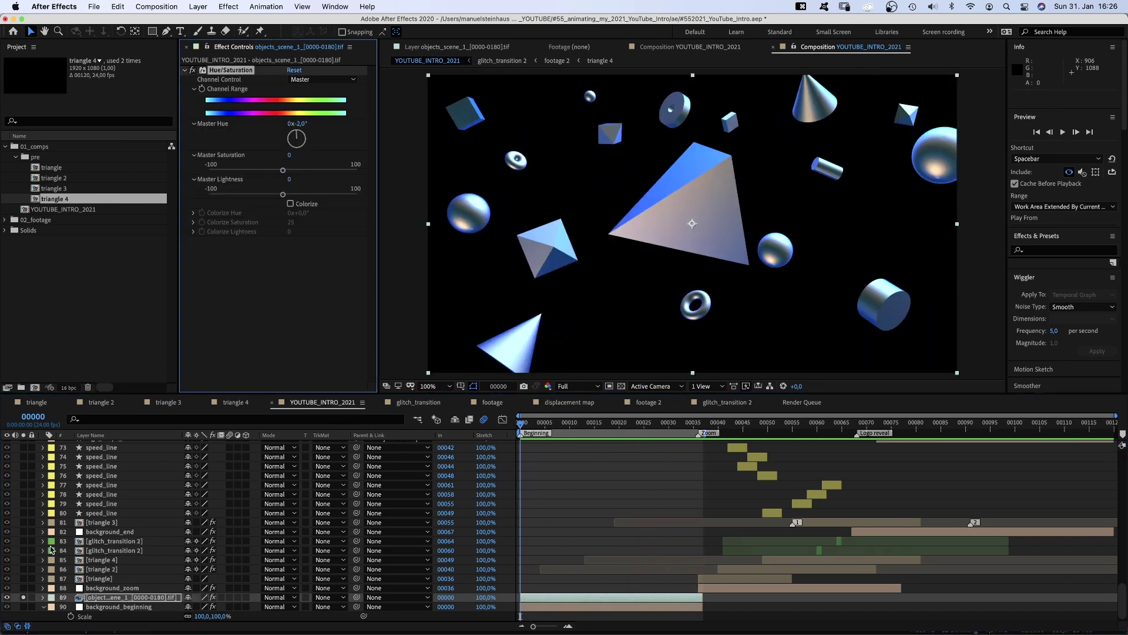
pyautogui.press('u')
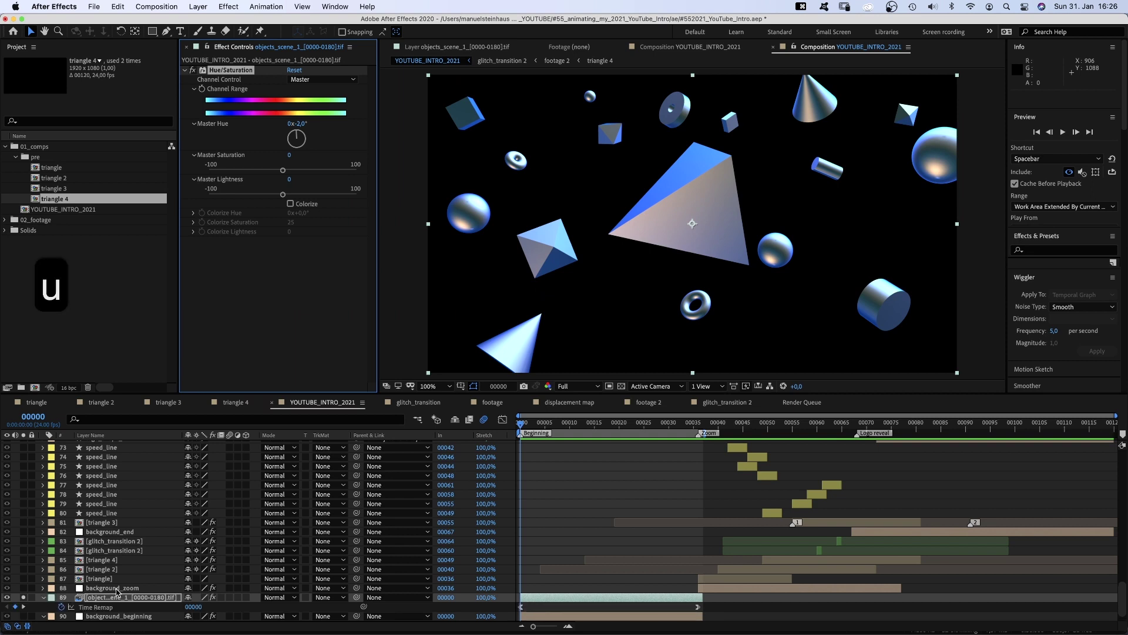
pyautogui.click(112, 603)
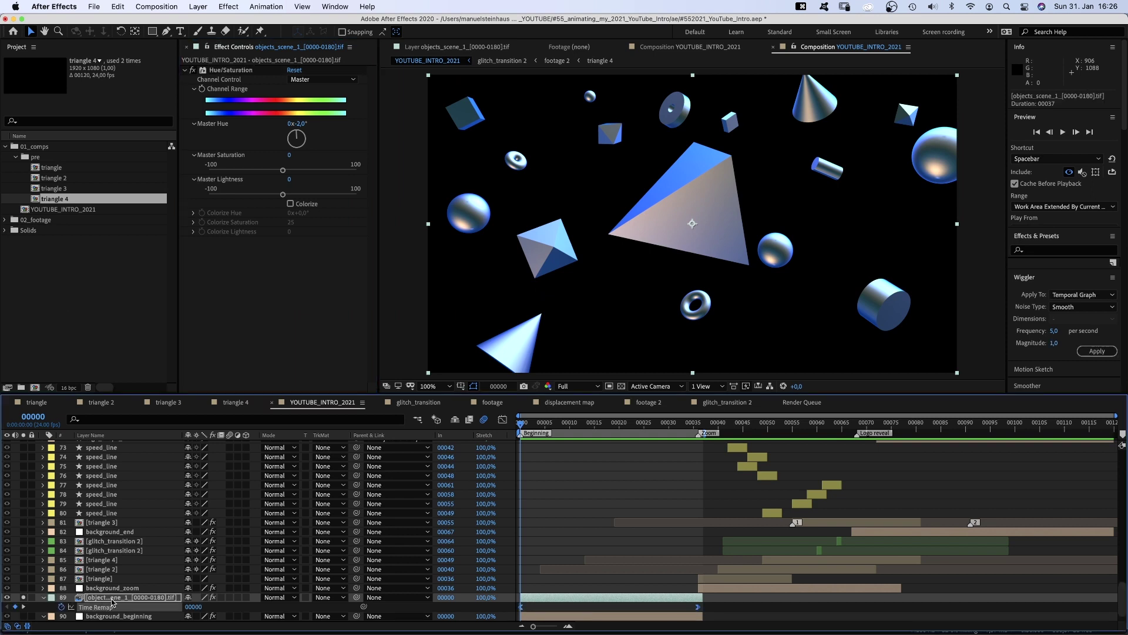
pyautogui.click(503, 421)
# Step: Preview to frame 7, then make the background_beginning 4-Color Gradient layer visible
pyautogui.press('0')
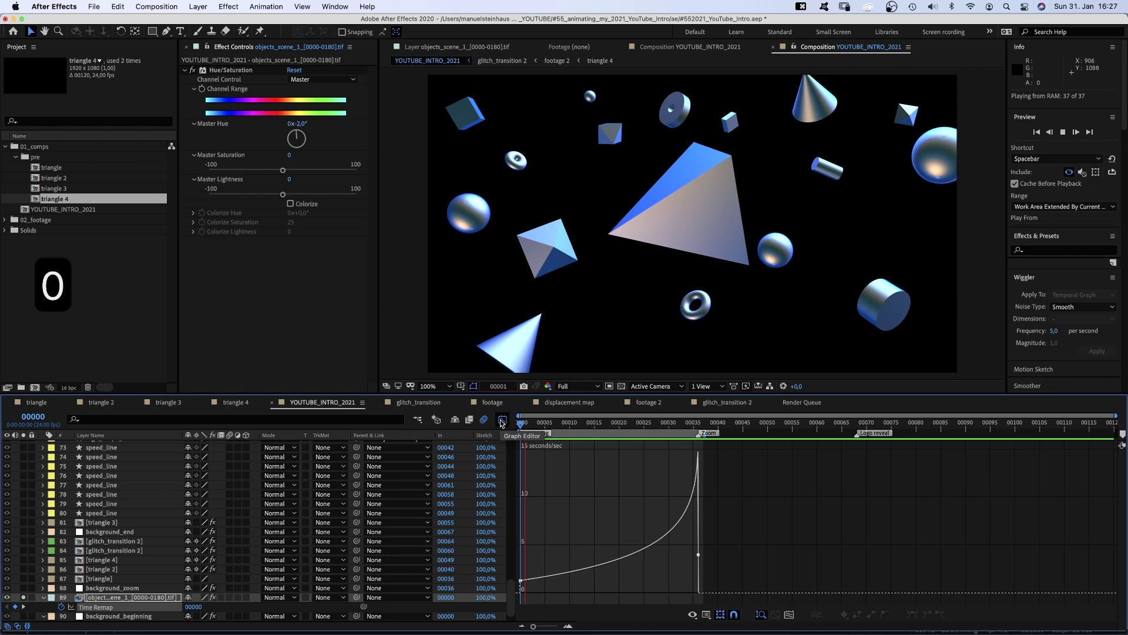
pyautogui.click(555, 423)
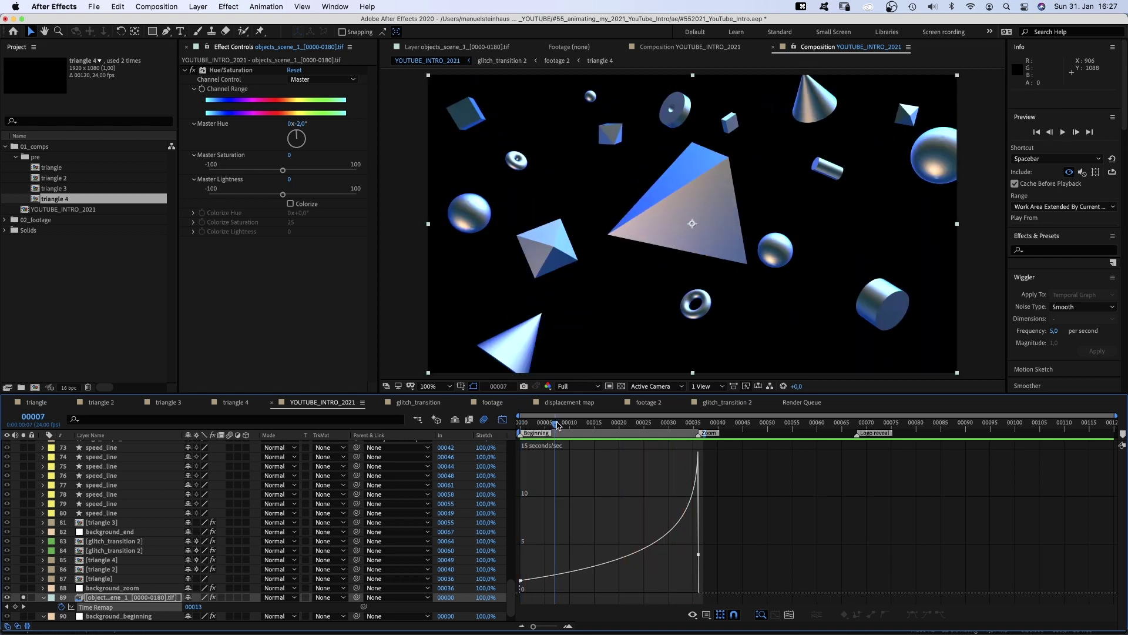
pyautogui.click(503, 420)
pyautogui.click(118, 616)
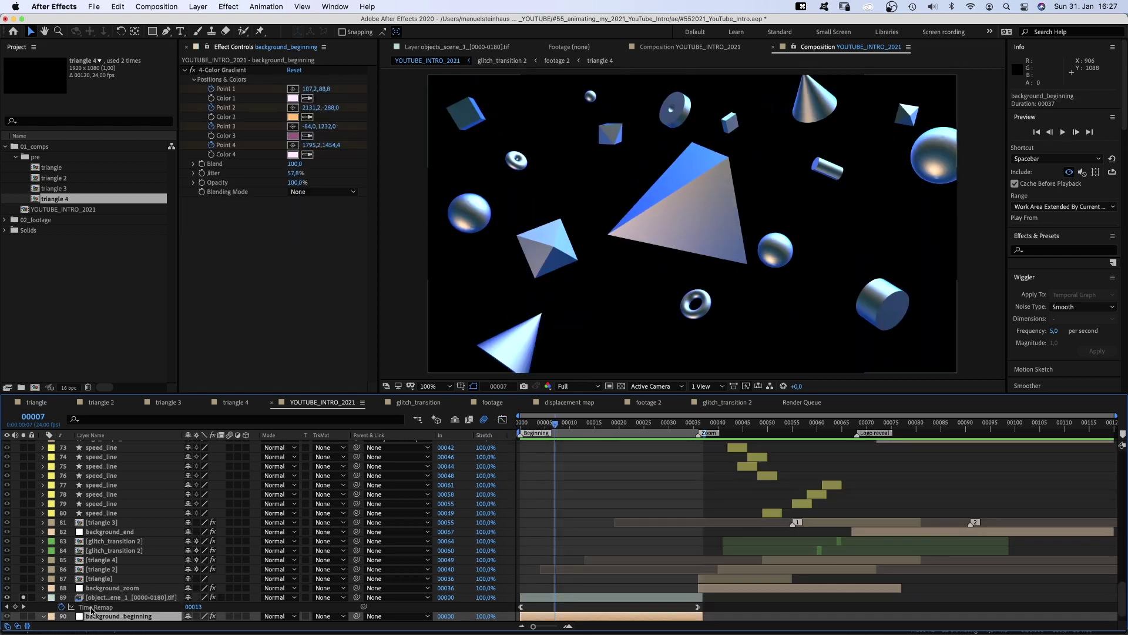
pyautogui.click(23, 616)
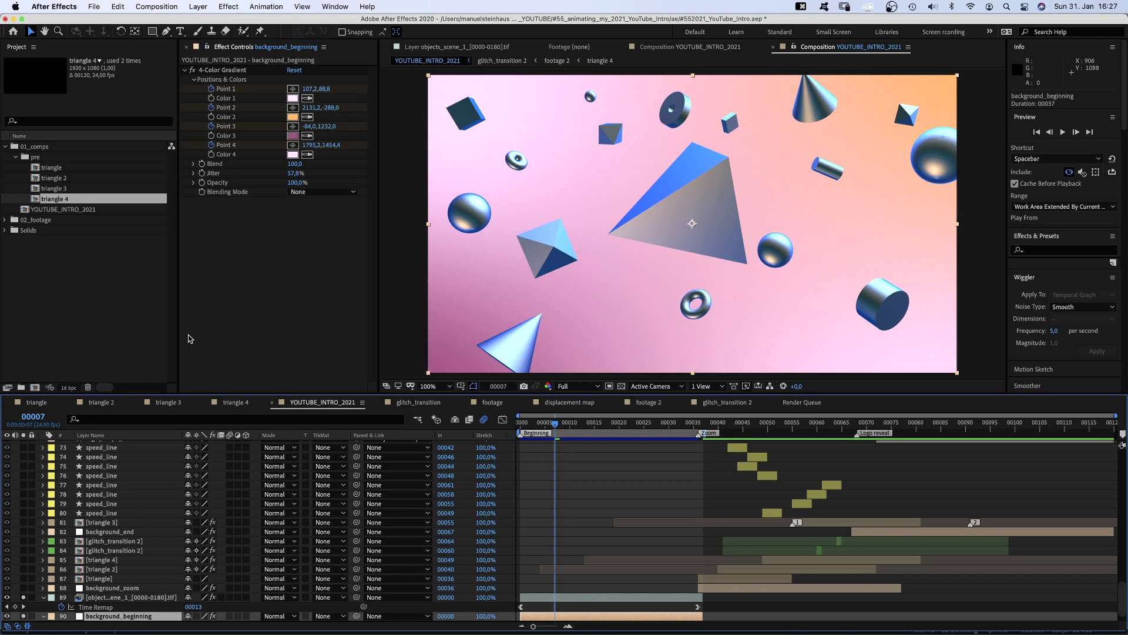
pyautogui.click(227, 70)
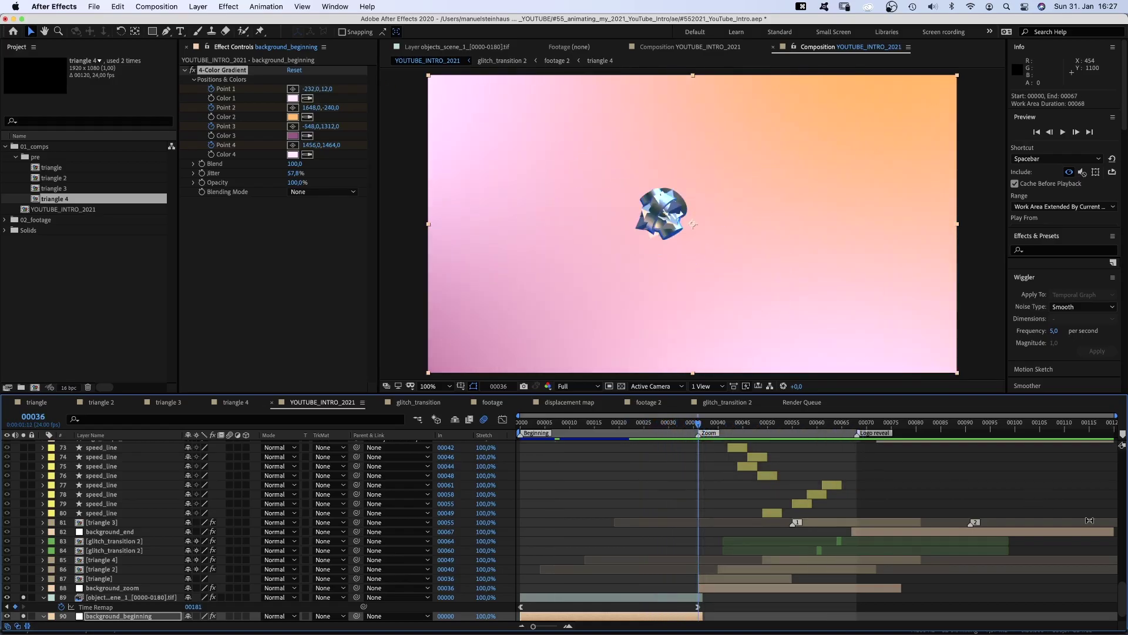
# Step: Scroll through the layer list and move the playhead from frame 36 to frame 44
pyautogui.scroll(15, 1092, 514)
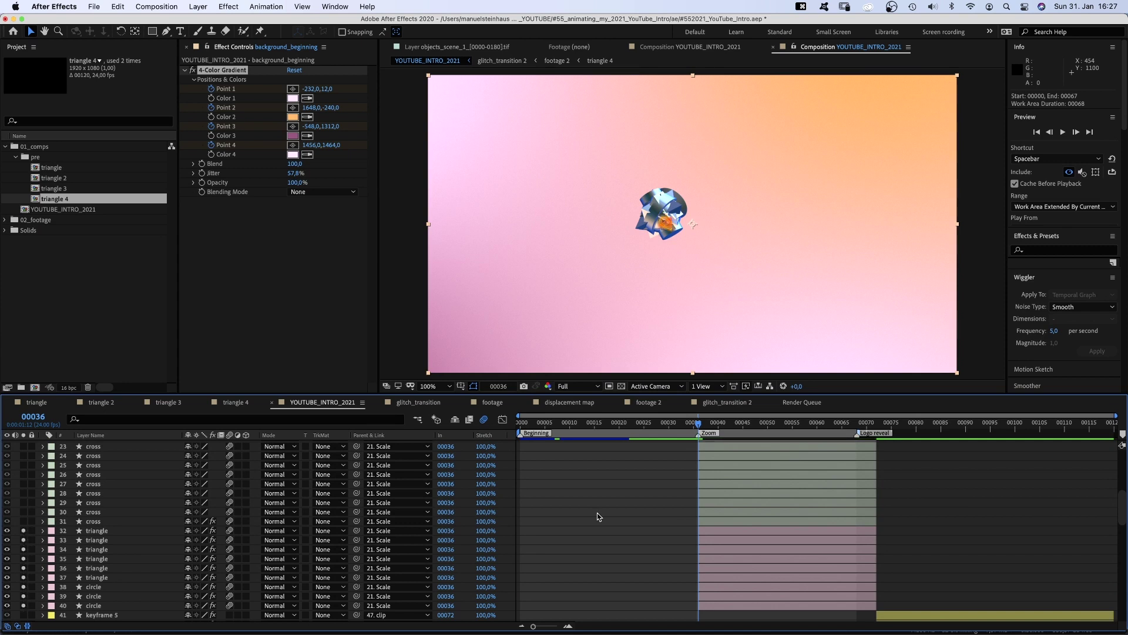
pyautogui.moveTo(1126, 519); pyautogui.dragTo(1123, 507)
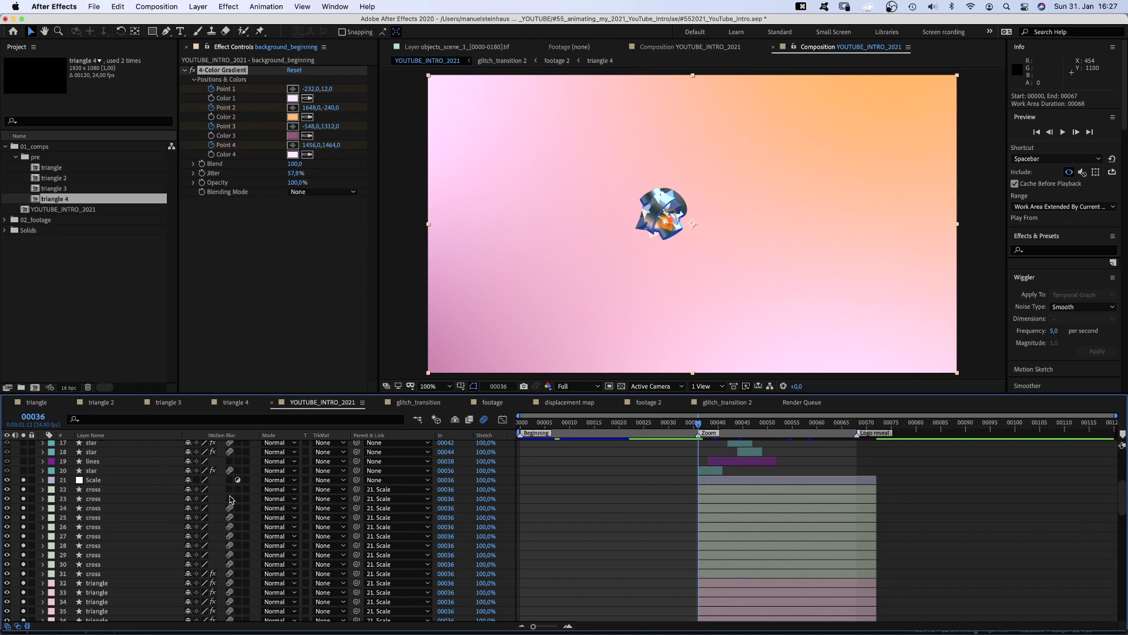
pyautogui.scroll(-4, 447, 522)
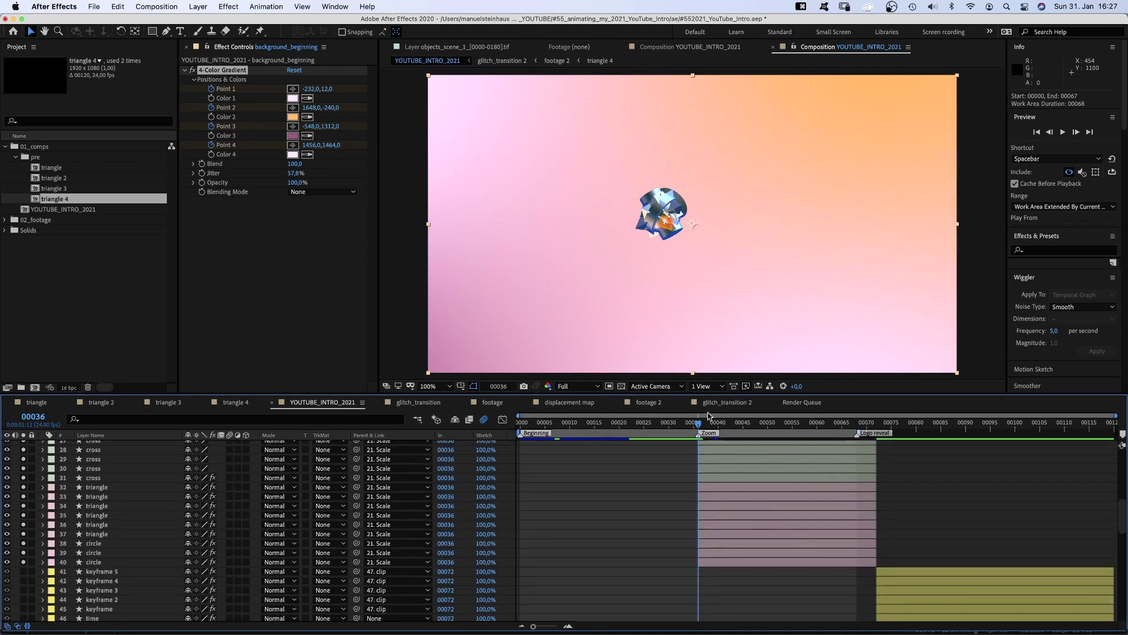
pyautogui.moveTo(699, 425); pyautogui.dragTo(741, 425)
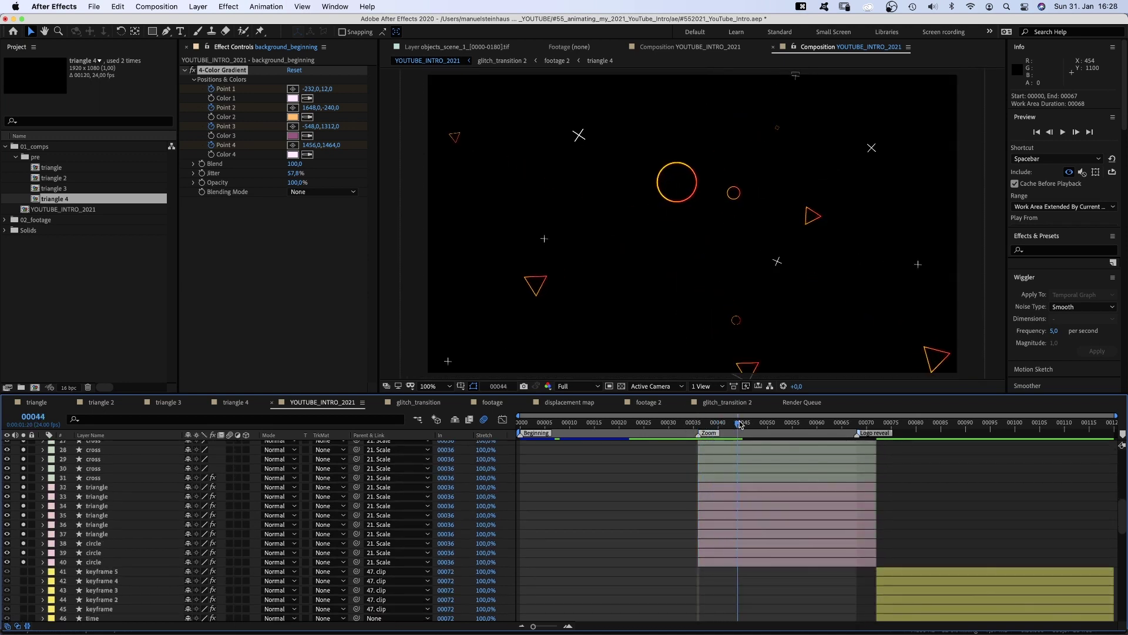
# Step: Inspect the first triangle layer's animated properties, following it to frame 55
pyautogui.click(735, 490)
pyautogui.press('u')
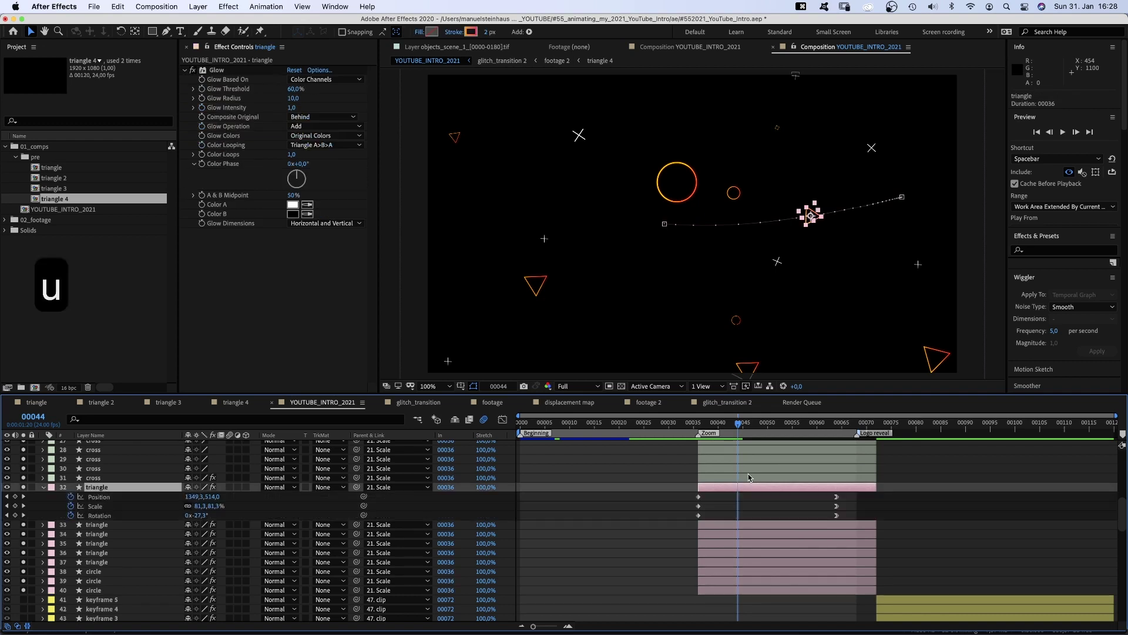
pyautogui.moveTo(743, 426); pyautogui.dragTo(792, 426)
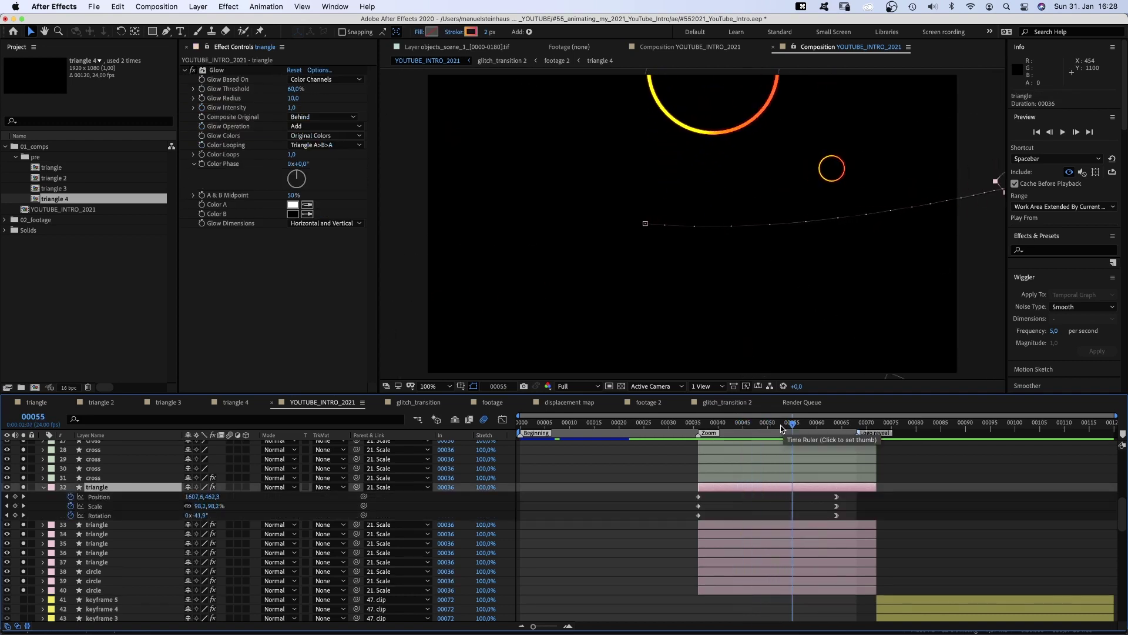
pyautogui.click(43, 487)
# Step: Enable motion blur on all cross, triangle and circle layers and check it at frame 43
pyautogui.click(121, 561)
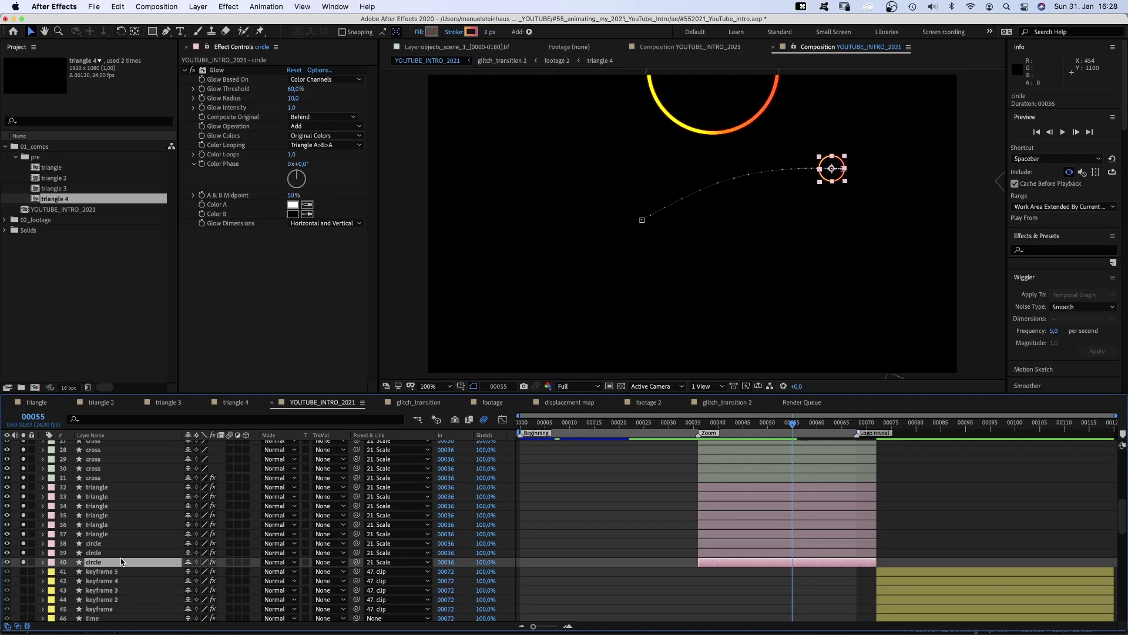
pyautogui.scroll(3, 428, 506)
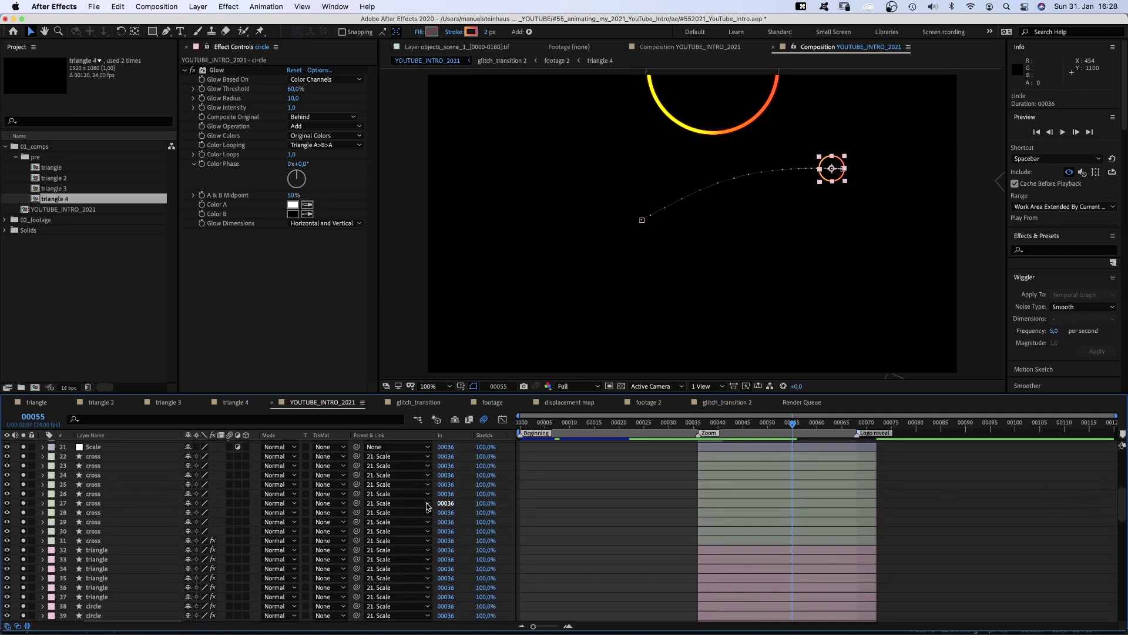
pyautogui.keyDown('shift'); pyautogui.click(93, 456); pyautogui.keyUp('shift')
pyautogui.click(230, 457)
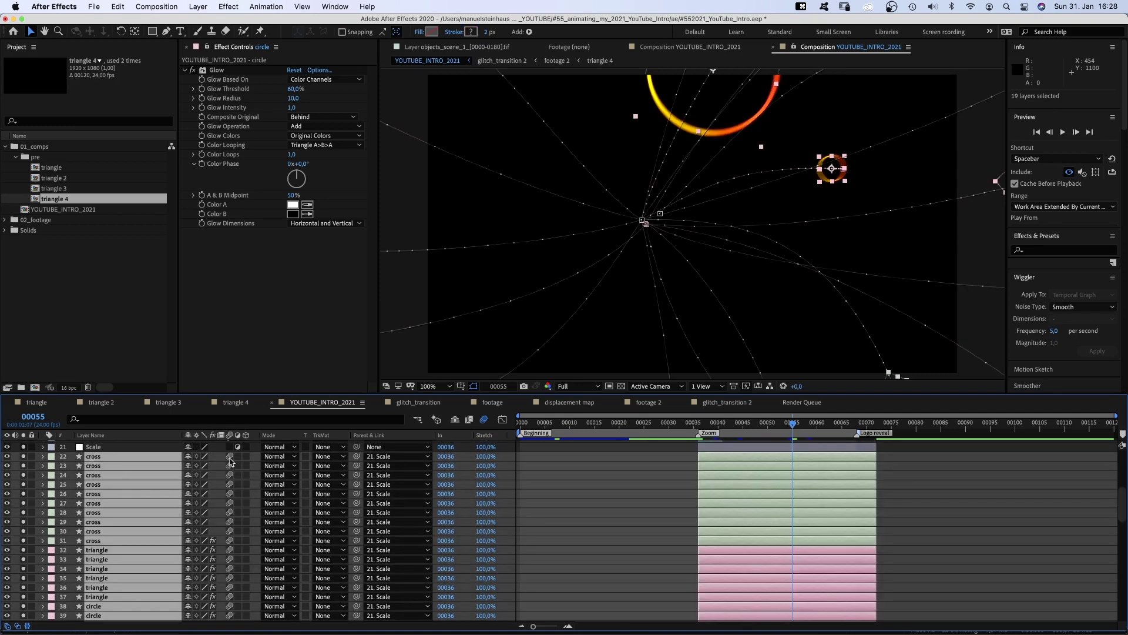
pyautogui.click(122, 449)
pyautogui.click(97, 550)
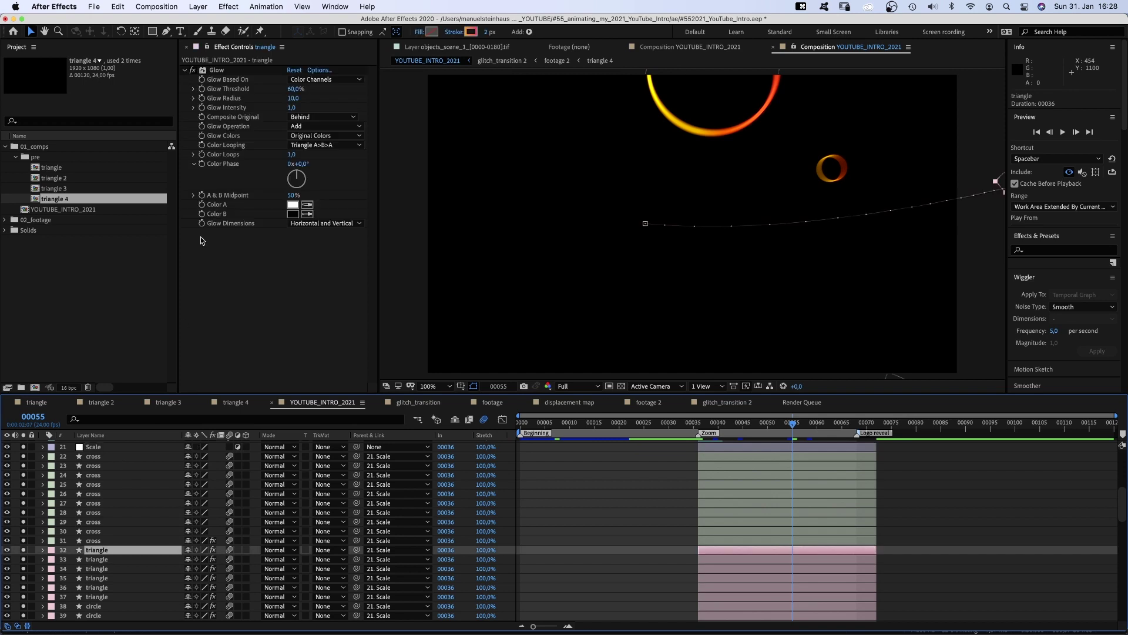
pyautogui.click(217, 70)
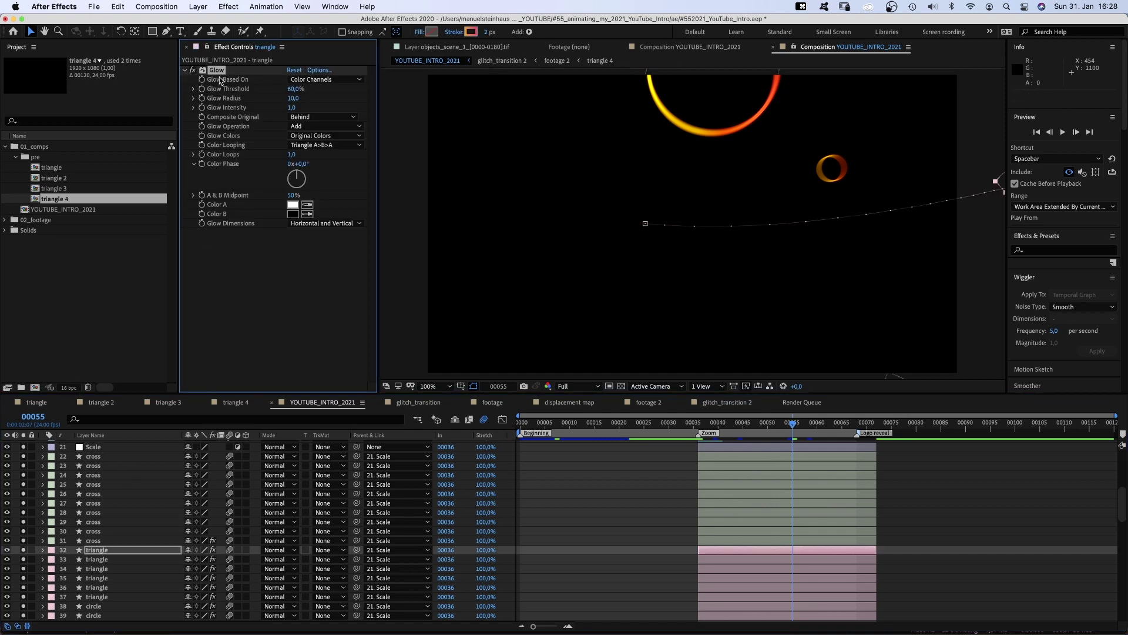
pyautogui.moveTo(791, 424); pyautogui.dragTo(729, 445)
# Step: Show the Scale null's scale and scrub to frame 64 to confirm it grows to 364%
pyautogui.click(86, 449)
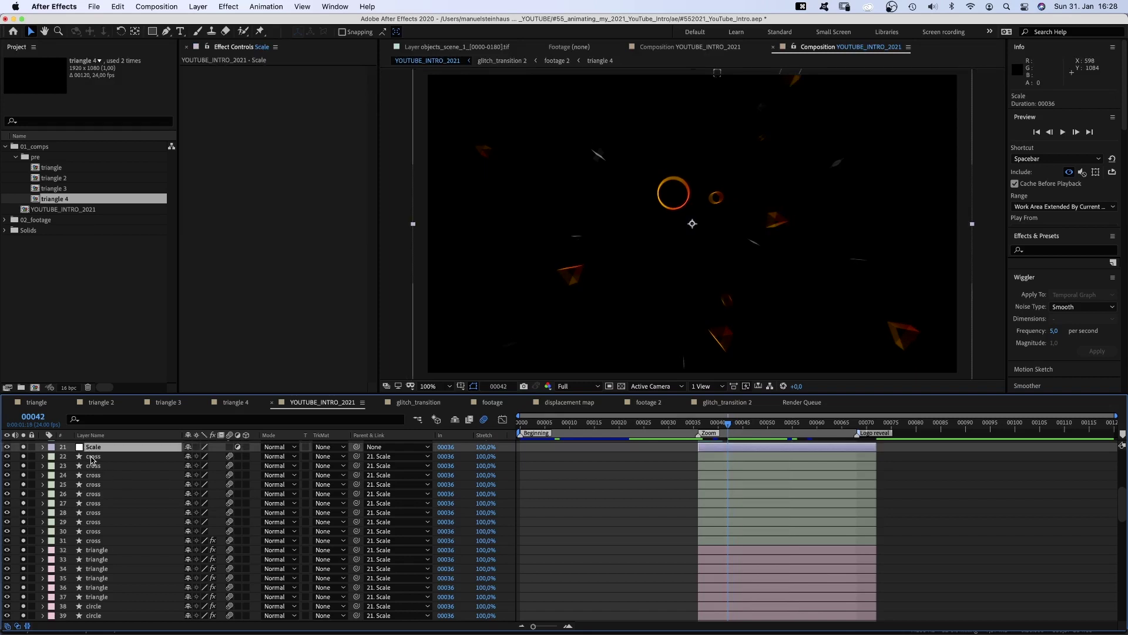
pyautogui.click(92, 458)
pyautogui.keyDown('shift'); pyautogui.click(95, 615); pyautogui.keyUp('shift')
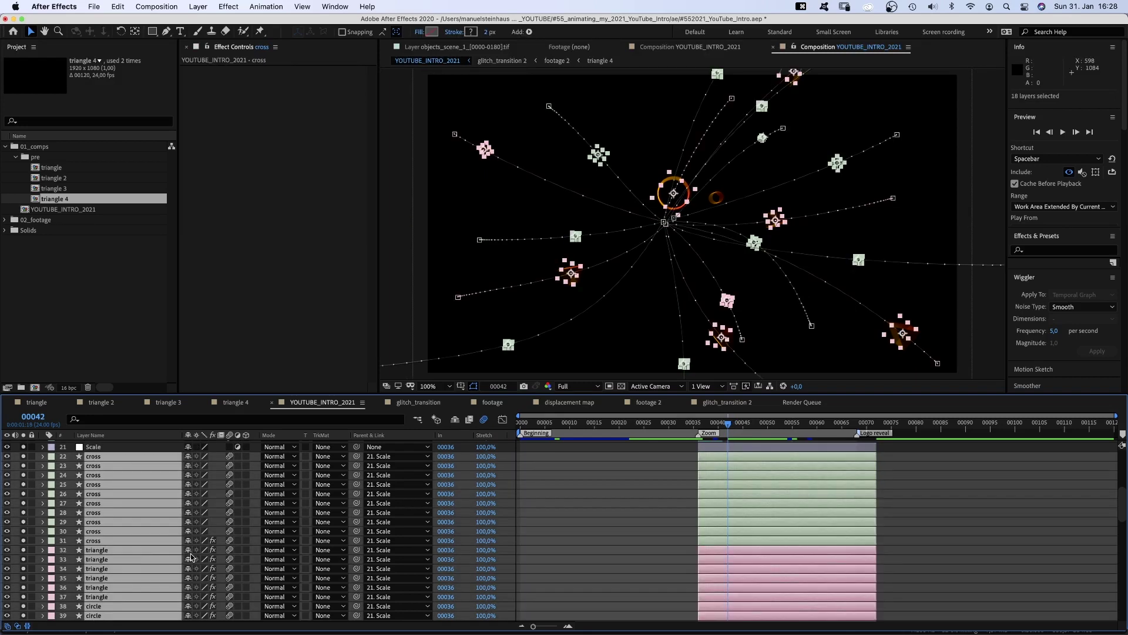
pyautogui.scroll(3, 235, 499)
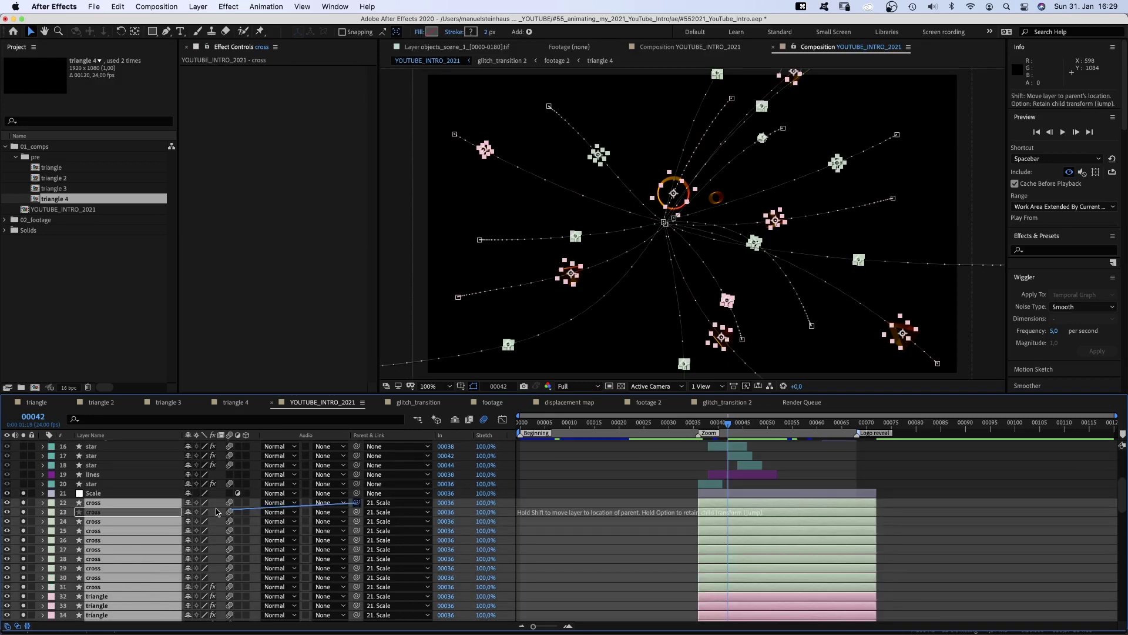
pyautogui.click(111, 494)
pyautogui.press('s')
pyautogui.click(733, 423)
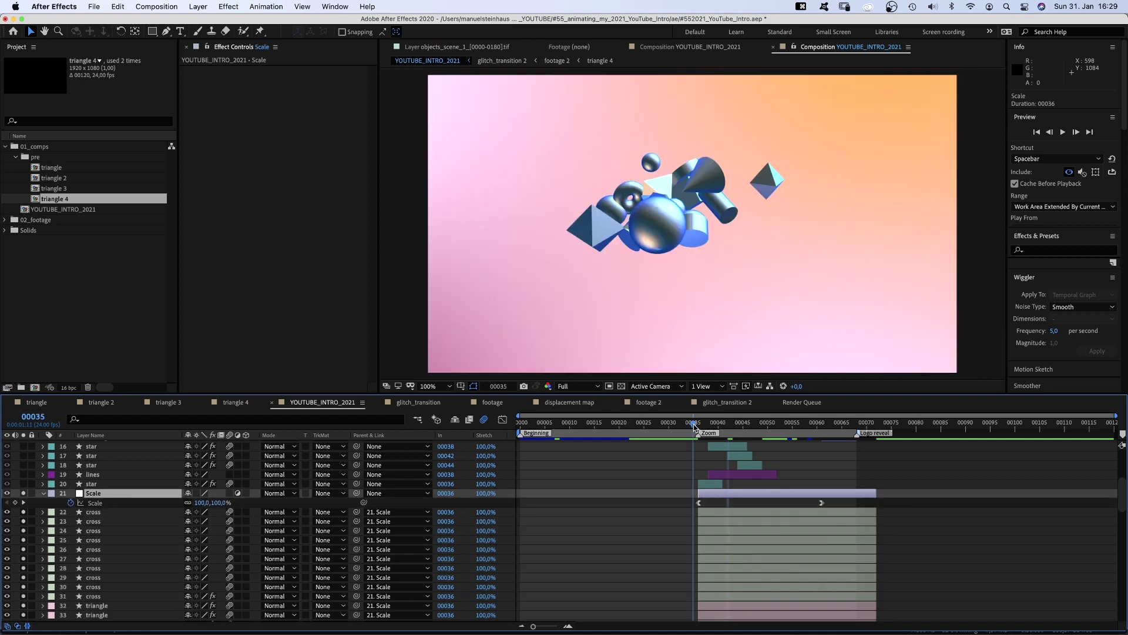
pyautogui.moveTo(734, 423); pyautogui.dragTo(838, 425)
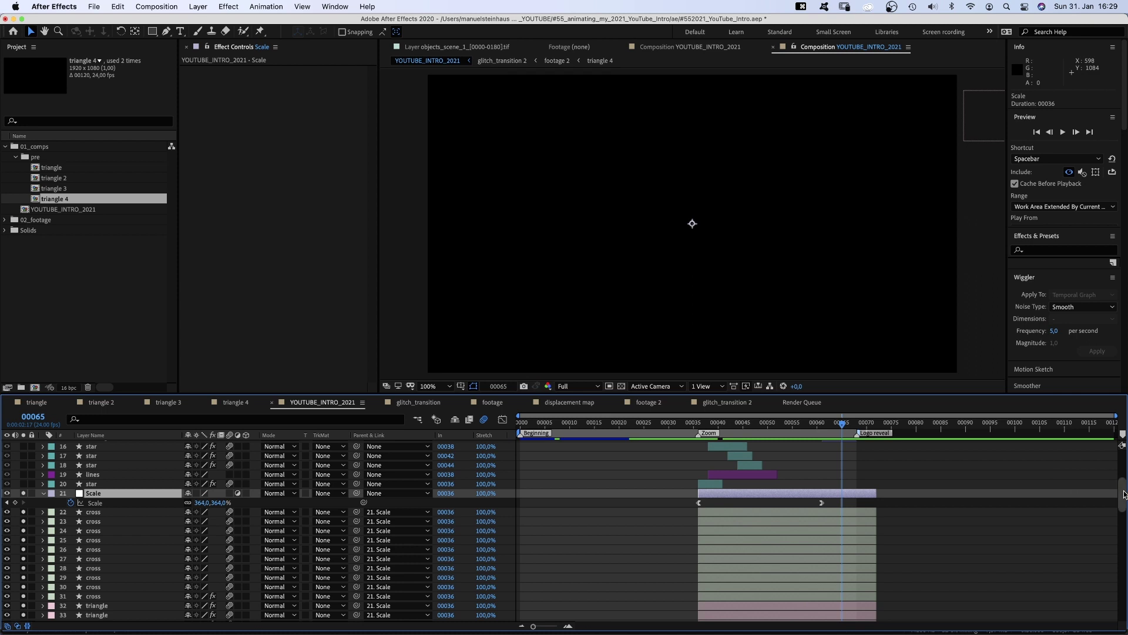
pyautogui.moveTo(1124, 494); pyautogui.dragTo(1125, 602)
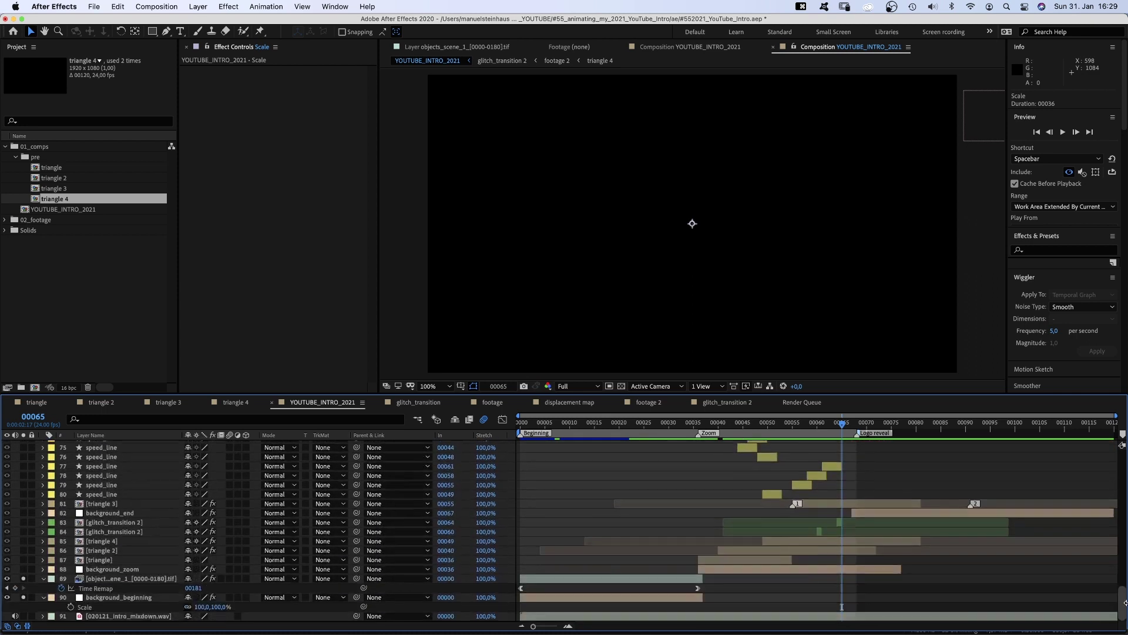
# Step: Solo background_zoom and all eight speed_line layers, then view them at frame 44
pyautogui.click(717, 570)
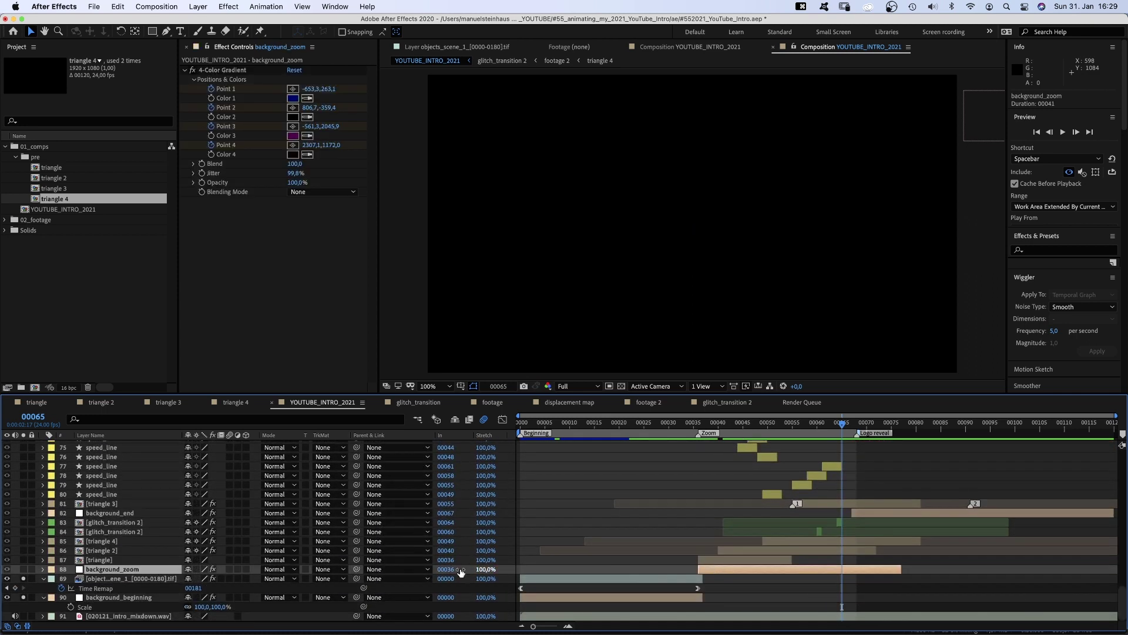
pyautogui.click(24, 569)
pyautogui.moveTo(778, 428); pyautogui.dragTo(699, 456)
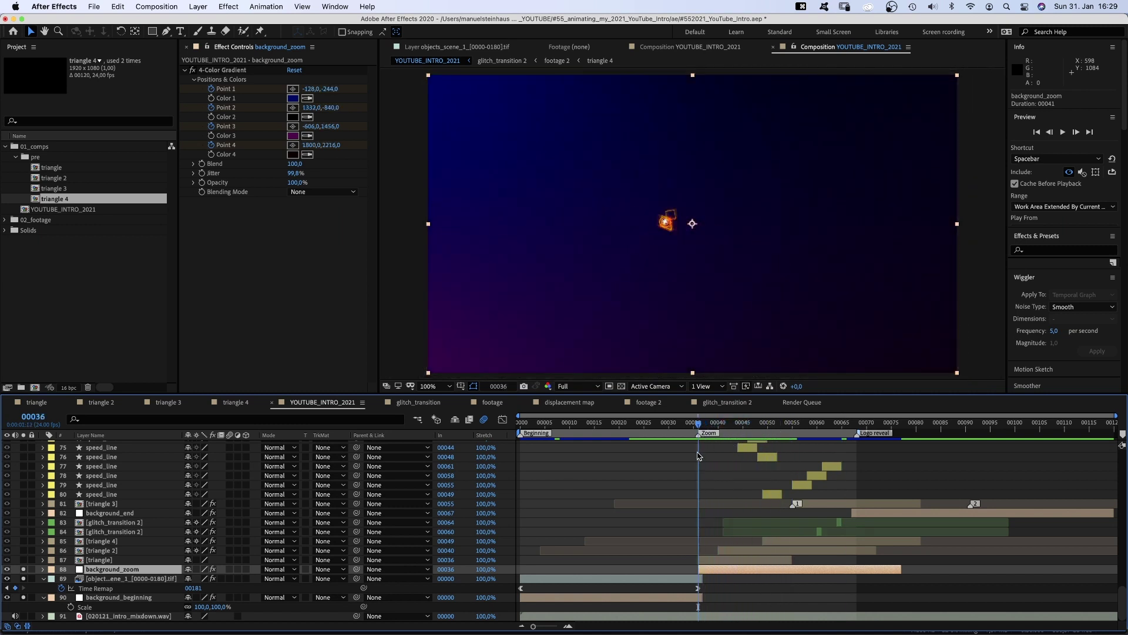
pyautogui.scroll(3, 1108, 589)
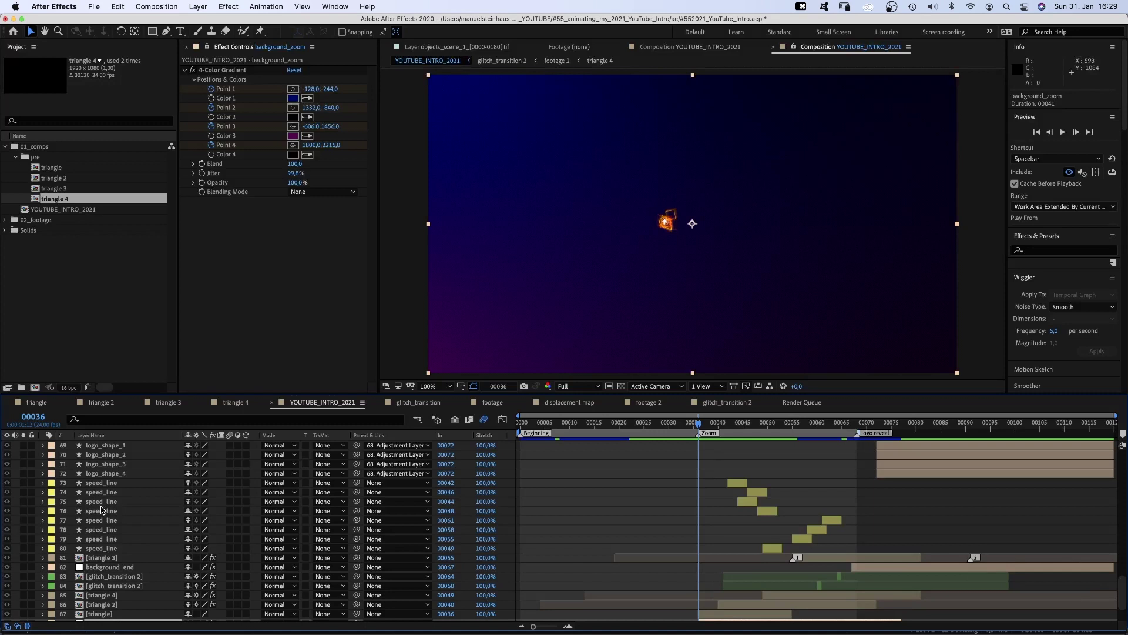
pyautogui.click(100, 485)
pyautogui.keyDown('shift'); pyautogui.click(97, 549); pyautogui.keyUp('shift')
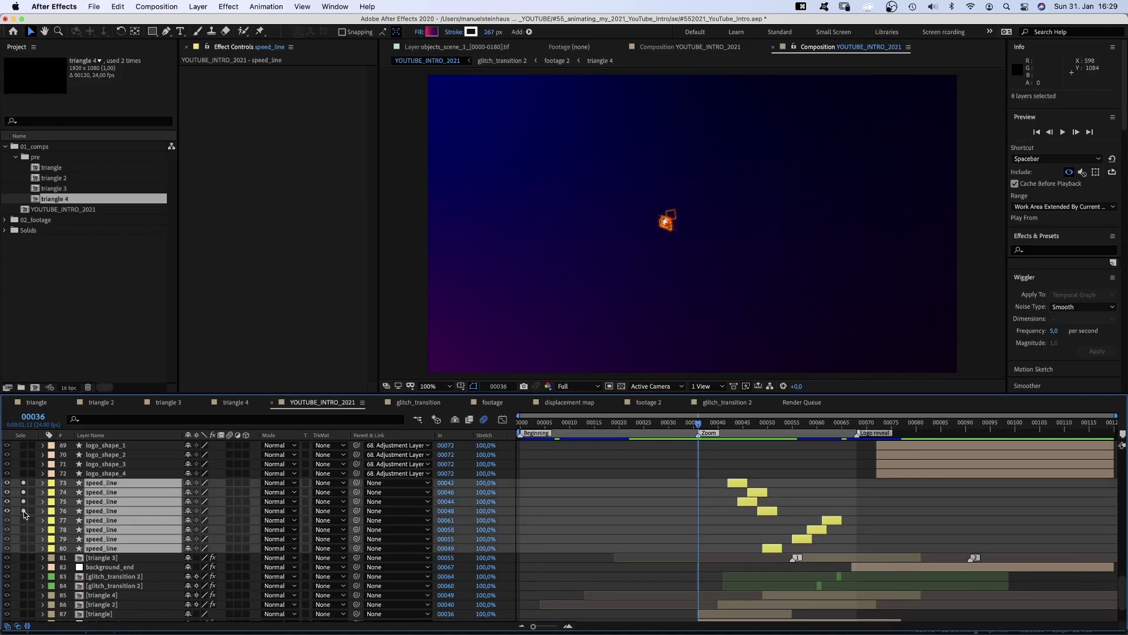
pyautogui.moveTo(24, 515); pyautogui.dragTo(24, 548)
pyautogui.moveTo(717, 433); pyautogui.dragTo(739, 427)
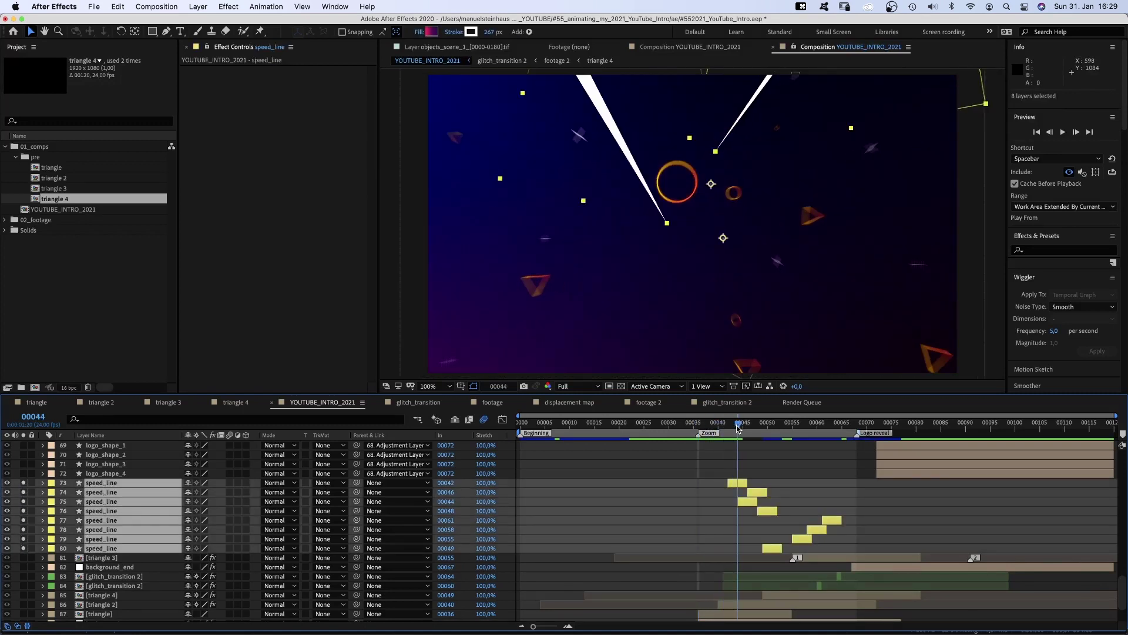
# Step: Set the first speed_line's taper Start Length to 87% and play a preview
pyautogui.click(740, 484)
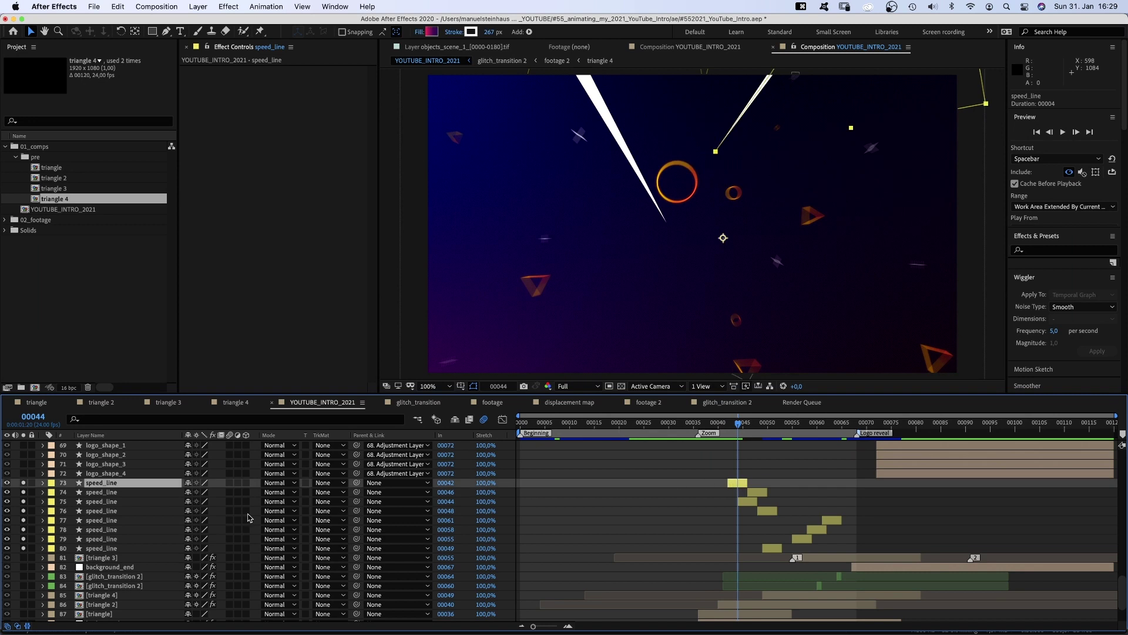
pyautogui.click(43, 483)
pyautogui.click(114, 484)
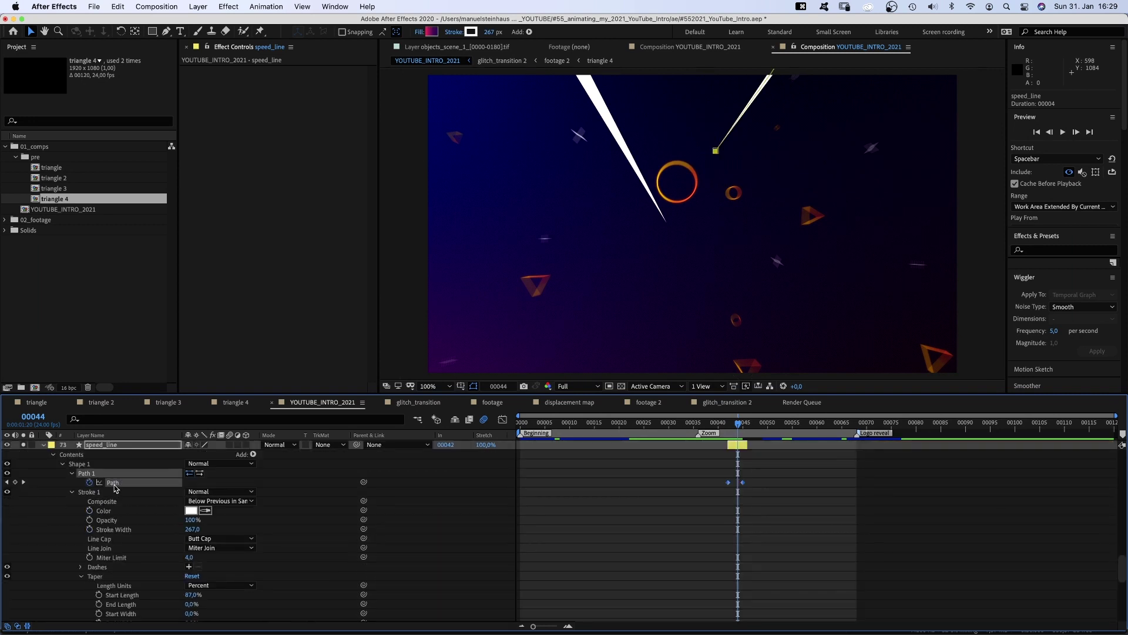
pyautogui.click(154, 596)
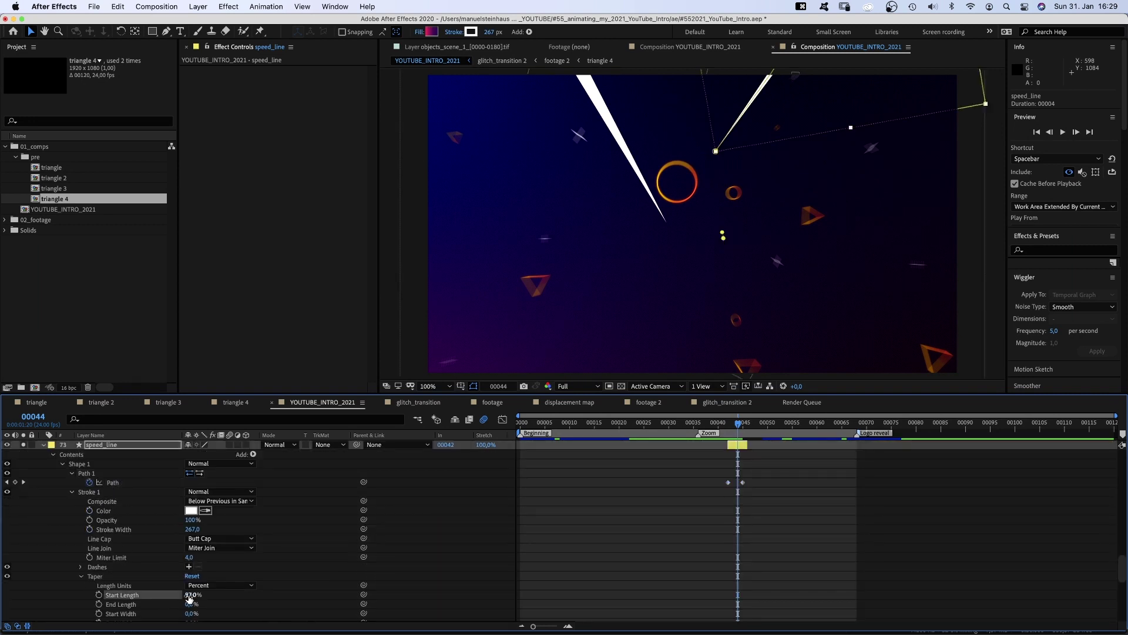
pyautogui.moveTo(192, 593)
pyautogui.mouseDown()
pyautogui.moveTo(210, 592)
pyautogui.moveTo(152, 590)
pyautogui.moveTo(195, 592)
pyautogui.mouseUp()
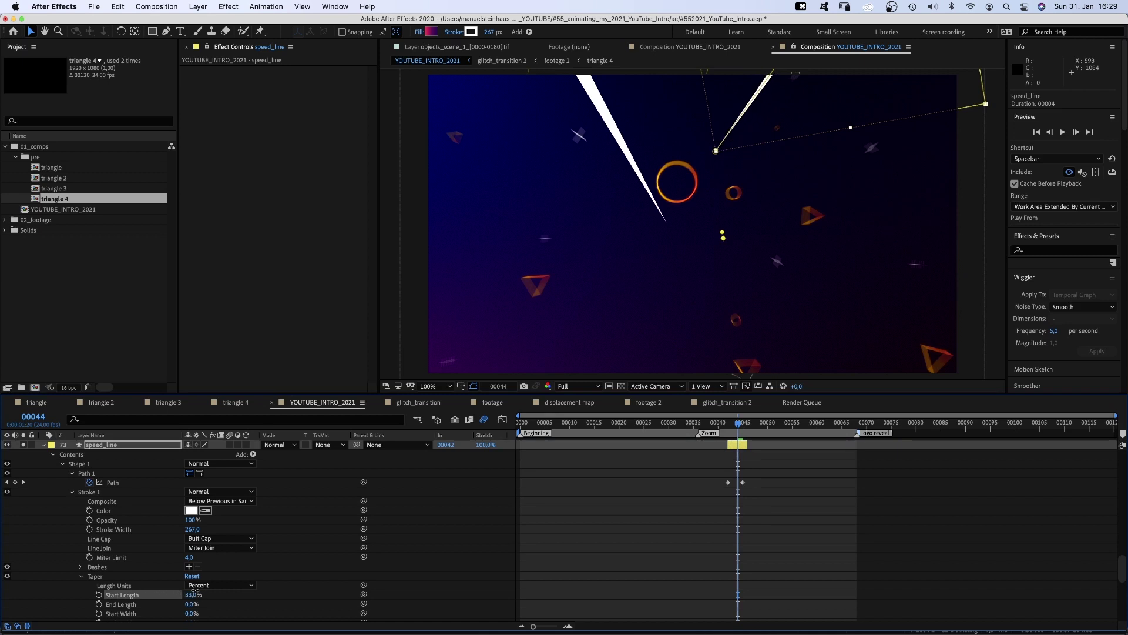
pyautogui.moveTo(1121, 569)
pyautogui.mouseDown()
pyautogui.moveTo(1120, 546)
pyautogui.moveTo(1120, 555)
pyautogui.mouseUp()
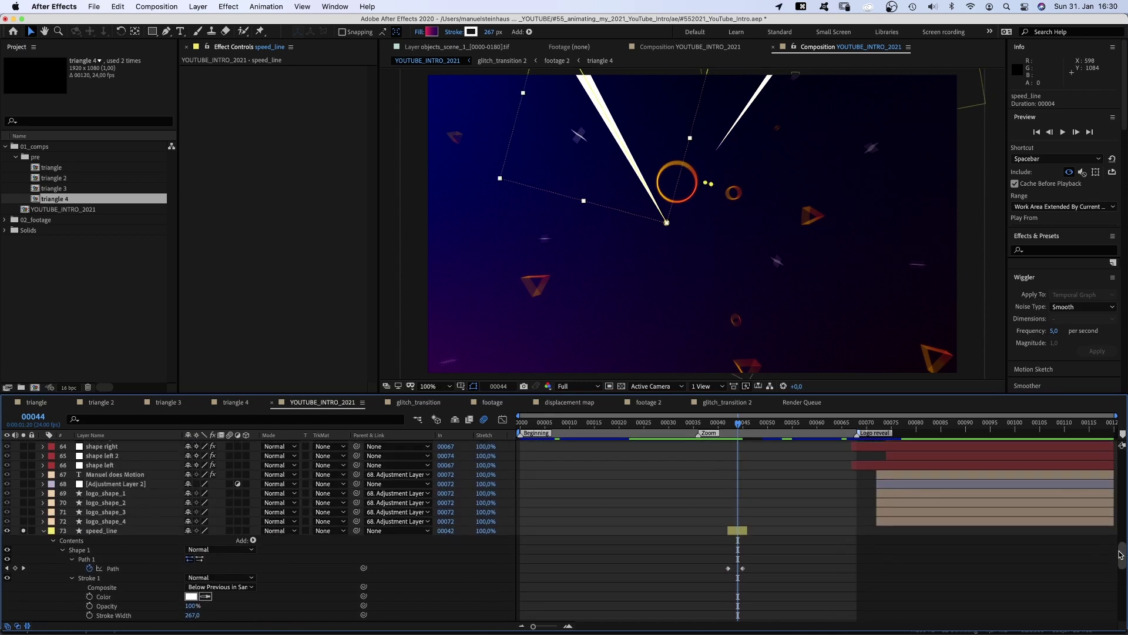
pyautogui.click(42, 531)
pyautogui.press('0')
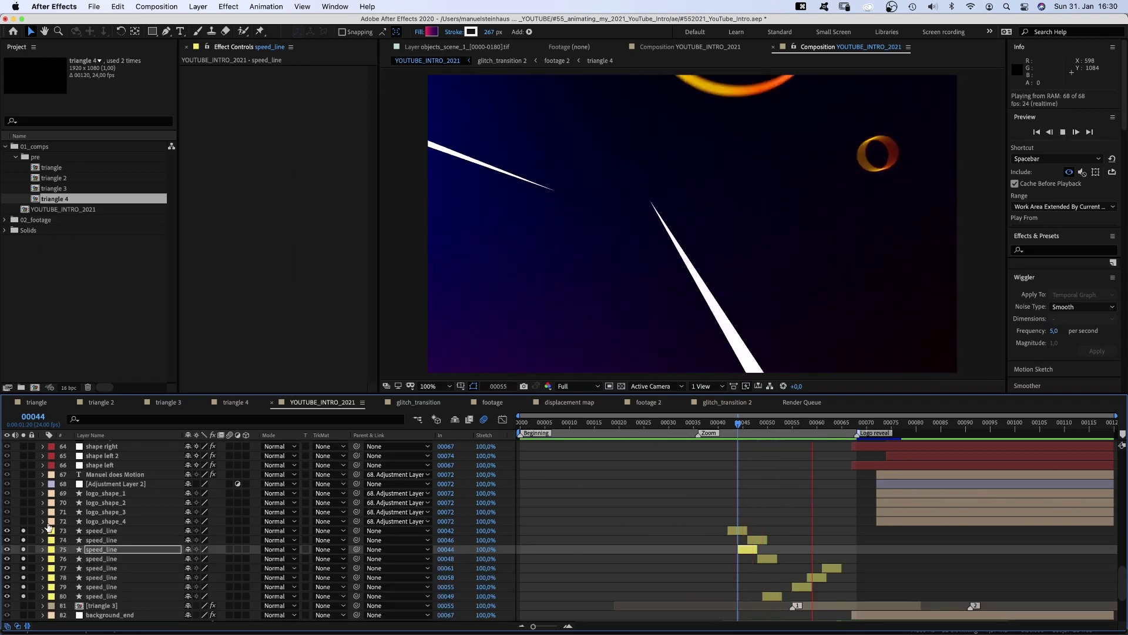
# Step: Stop the preview, select the lines and mouse layers, and move to frame 52
pyautogui.press('0')
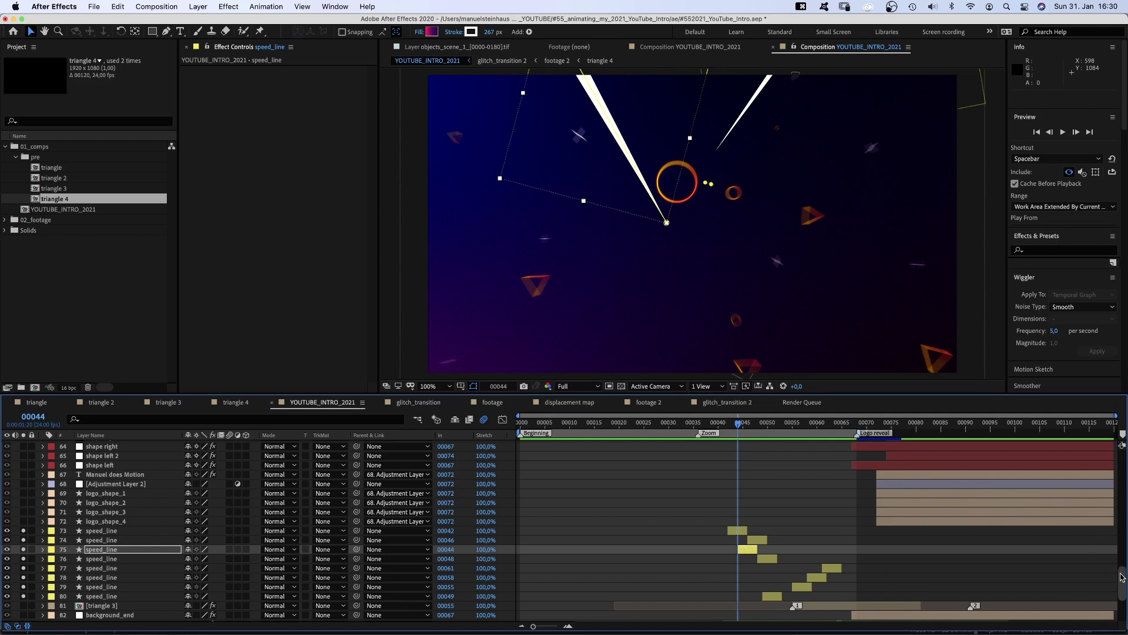
pyautogui.moveTo(1123, 578); pyautogui.dragTo(1110, 486)
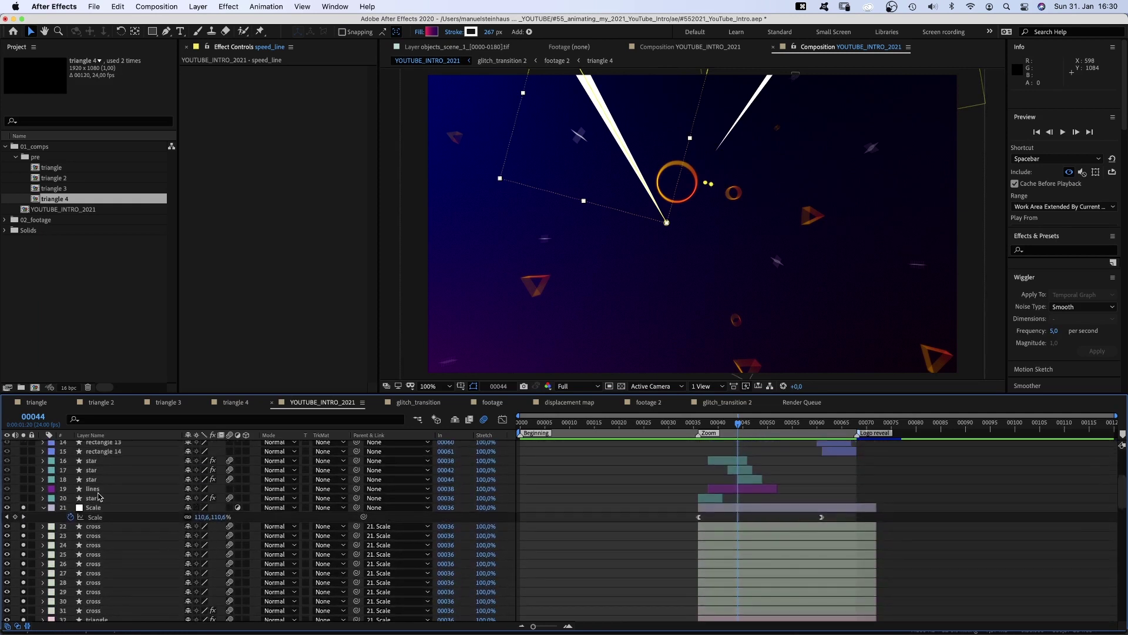
pyautogui.click(95, 489)
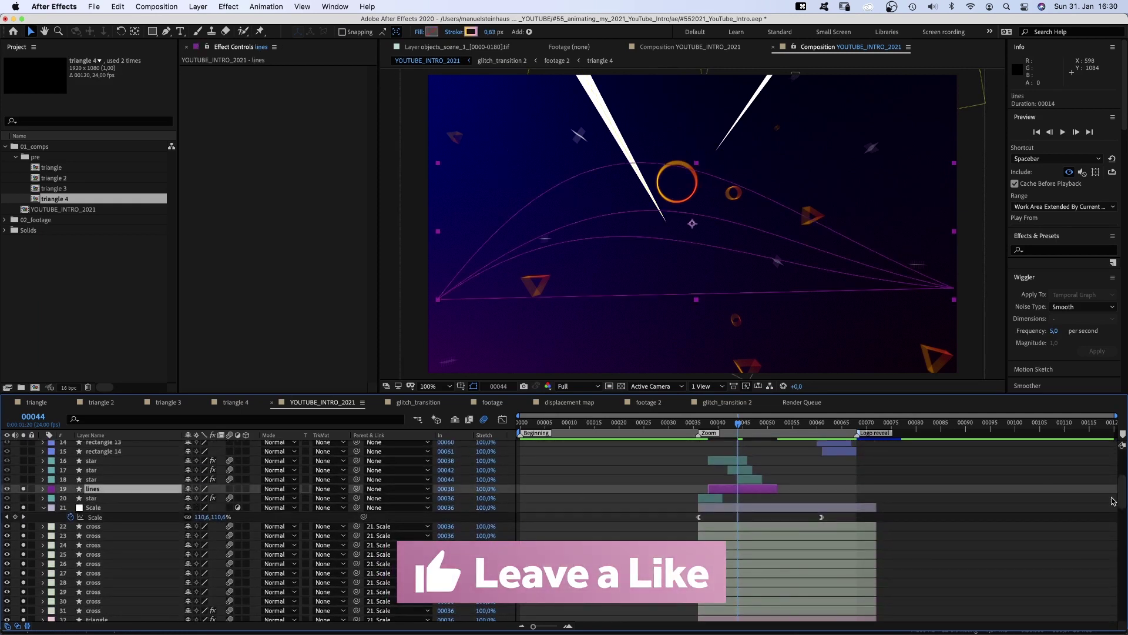
pyautogui.scroll(5, 1113, 501)
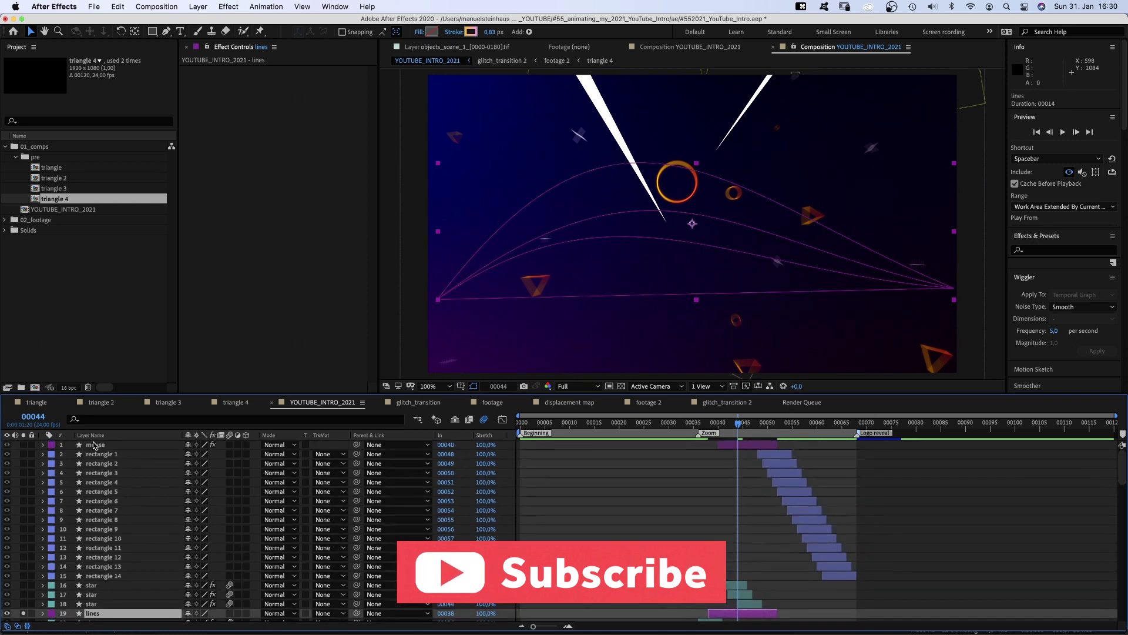
pyautogui.click(94, 445)
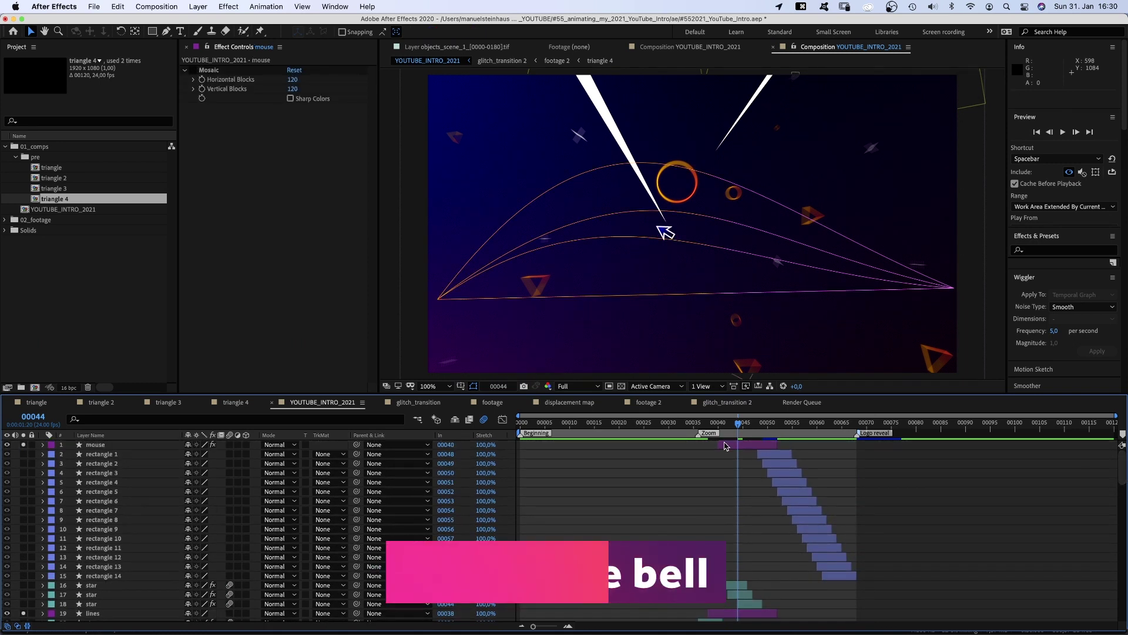
pyautogui.click(738, 423)
pyautogui.moveTo(739, 425); pyautogui.dragTo(779, 422)
# Step: Select rectangle 1, solo rectangle layers 3–6, and preview the composition until frame 53
pyautogui.click(99, 454)
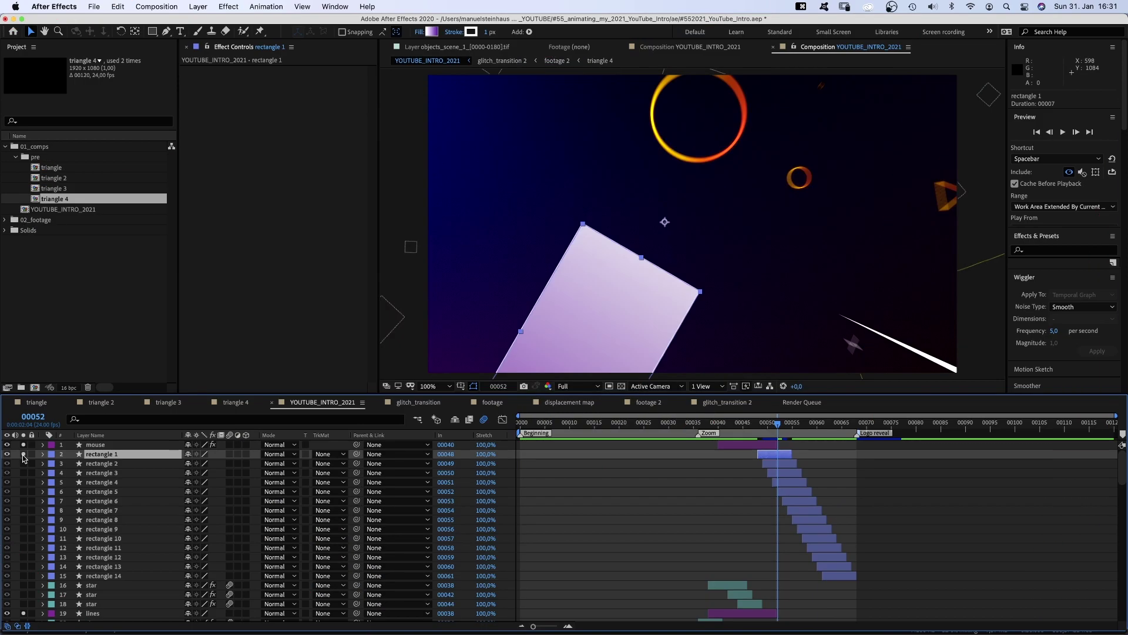
pyautogui.moveTo(778, 425)
pyautogui.mouseDown()
pyautogui.moveTo(761, 423)
pyautogui.moveTo(782, 425)
pyautogui.mouseUp()
pyautogui.moveTo(24, 468); pyautogui.dragTo(25, 576)
pyautogui.press('KP_0')
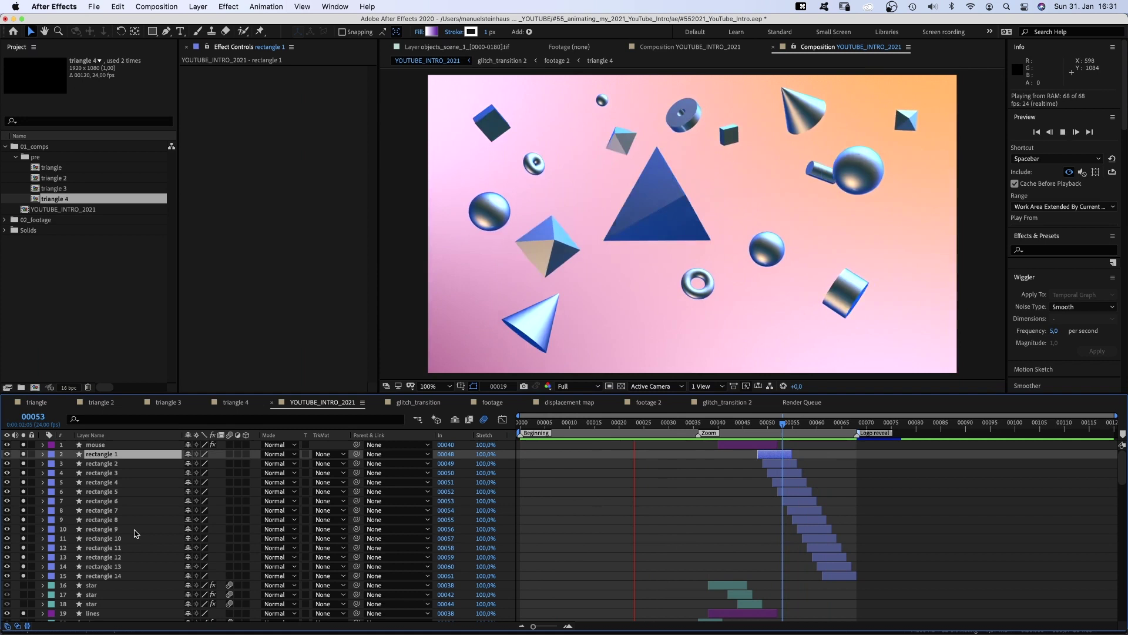
pyautogui.press('KP_0')
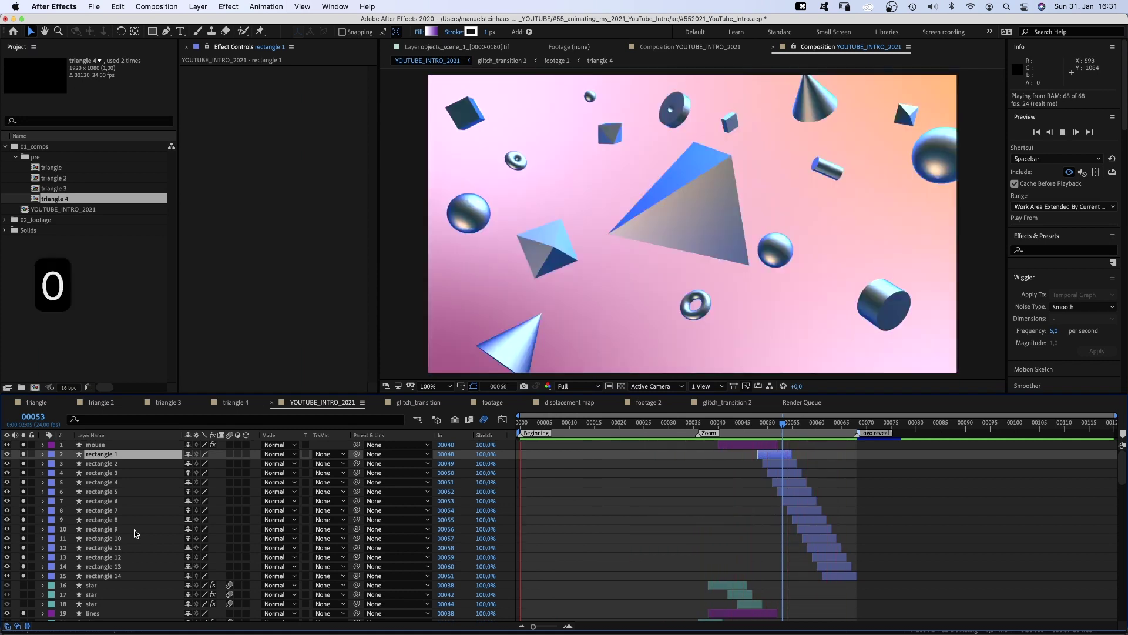
# Step: At frame 40, solo the star and layer 20, toggling the star's motion blur off and back on
pyautogui.scroll(-5, 1094, 487)
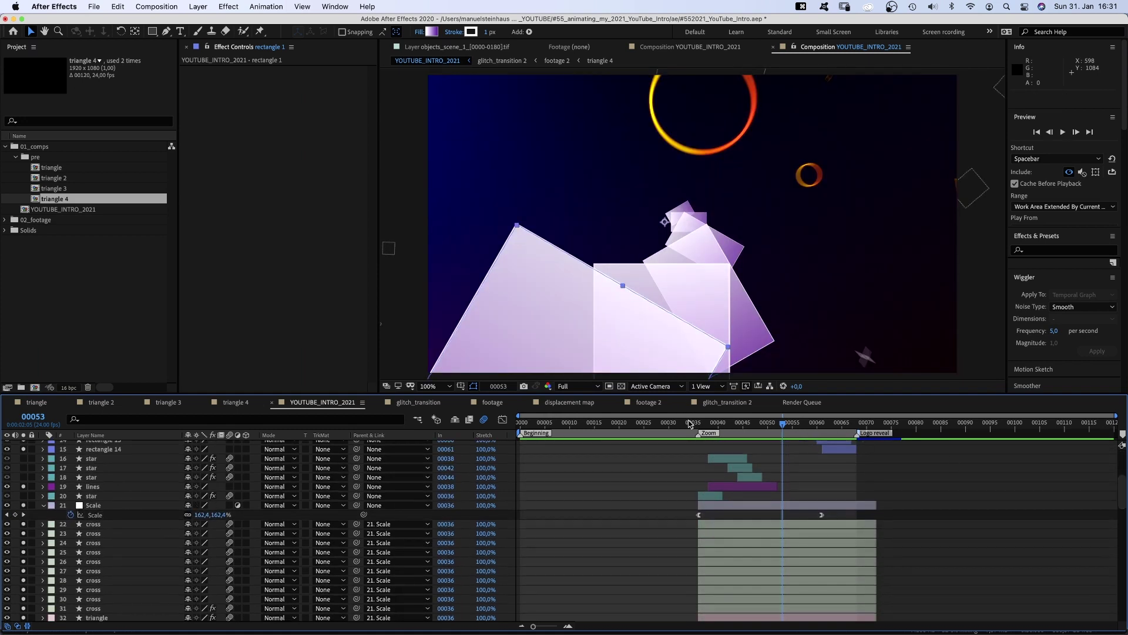
pyautogui.moveTo(690, 424); pyautogui.dragTo(720, 424)
pyautogui.click(725, 459)
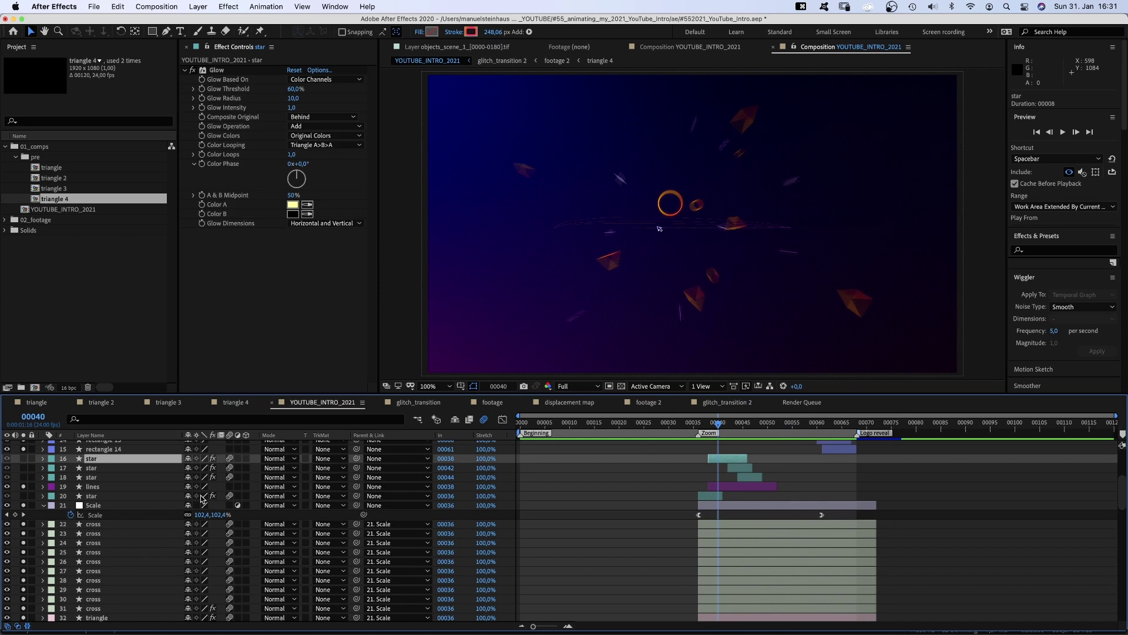
pyautogui.click(23, 458)
pyautogui.click(24, 496)
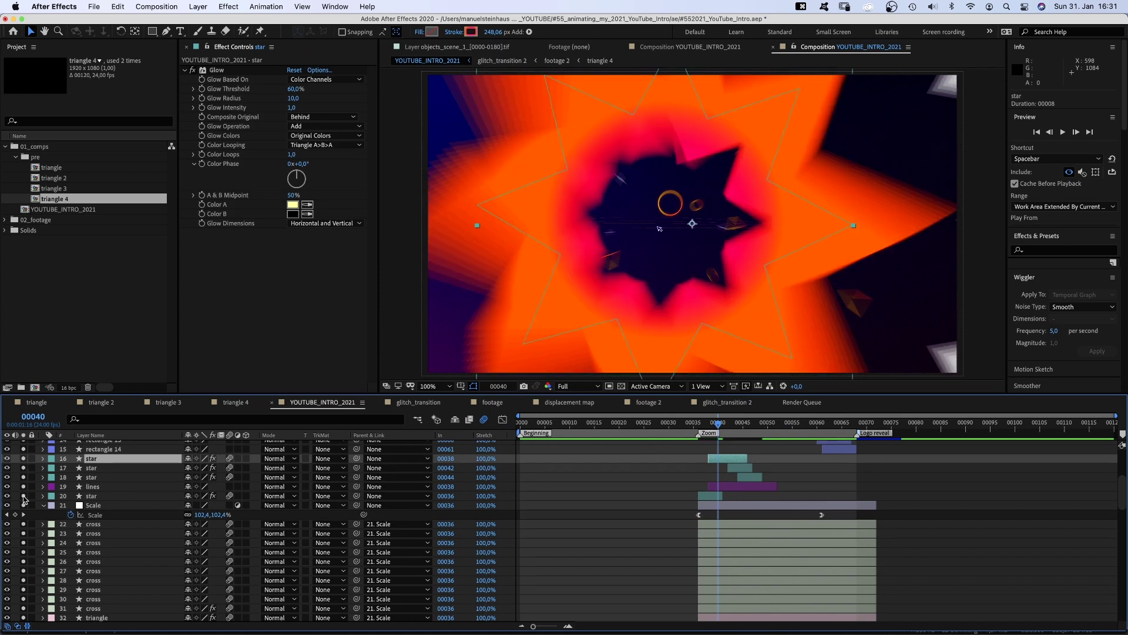
pyautogui.click(229, 459)
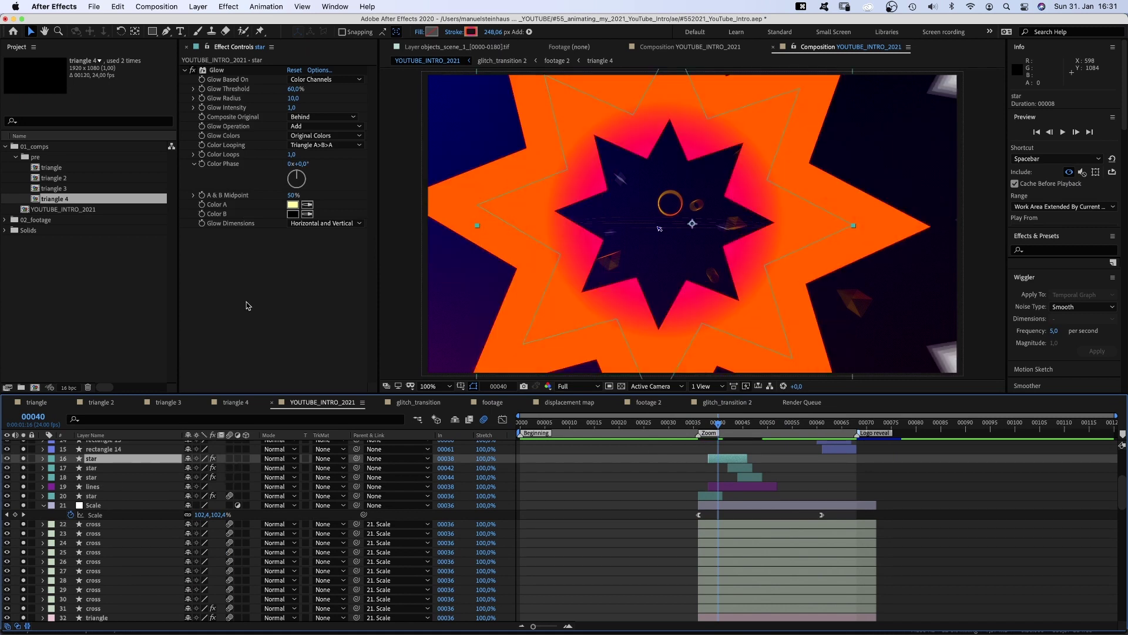
pyautogui.click(217, 71)
pyautogui.click(230, 459)
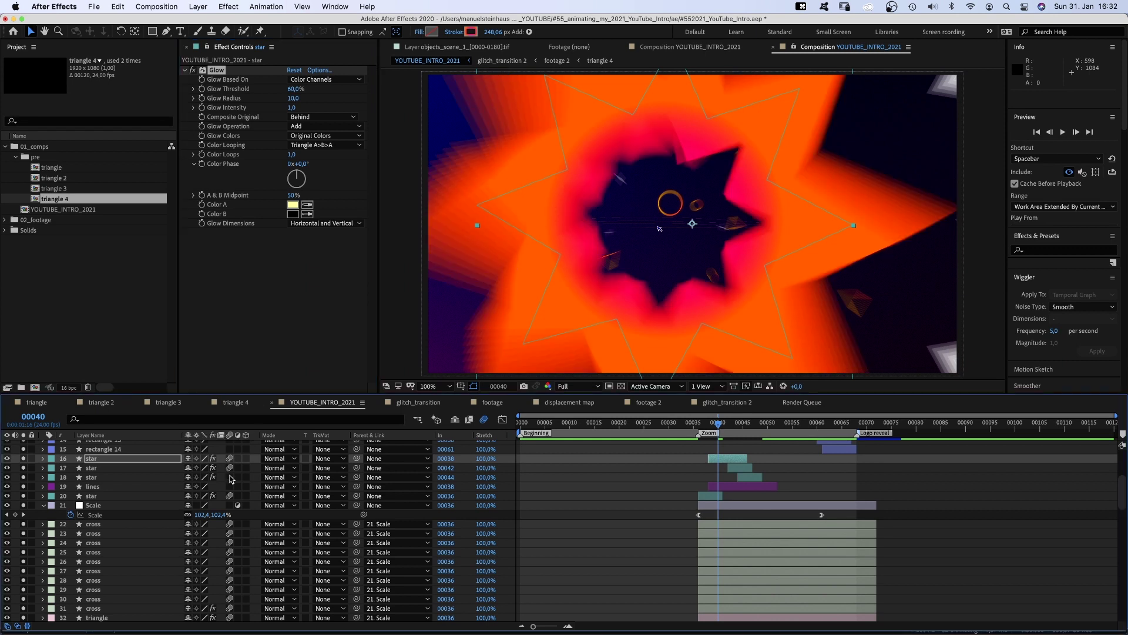
# Step: Show the star's keyframes, step to frame 46, then collapse the star and Scale layers
pyautogui.press('u')
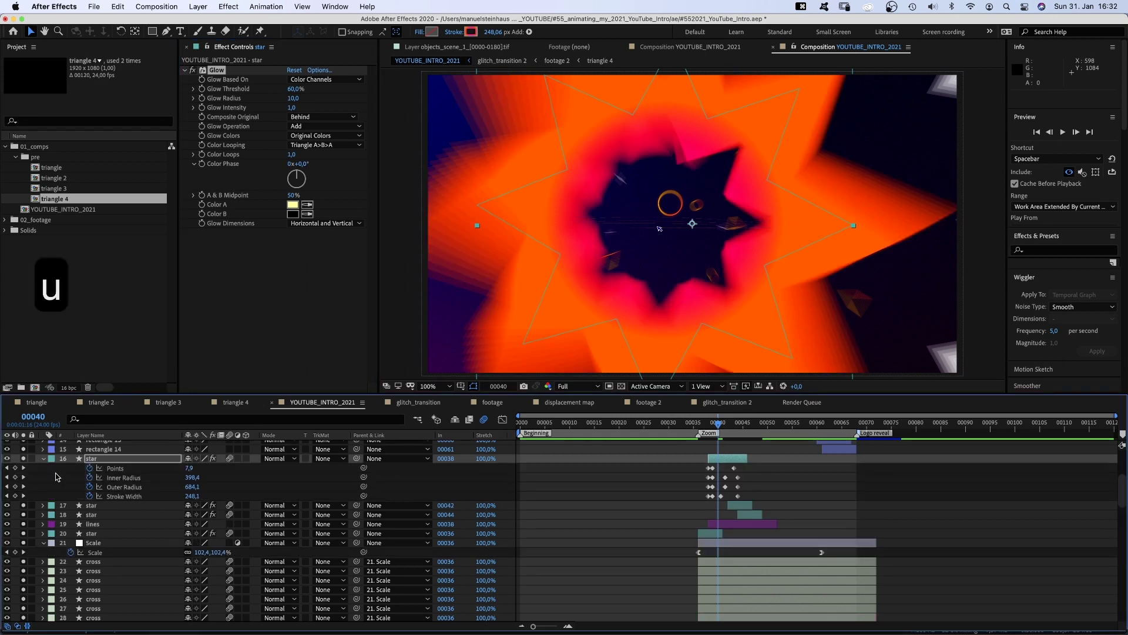
pyautogui.moveTo(718, 424); pyautogui.dragTo(763, 423)
pyautogui.click(46, 460)
pyautogui.click(45, 506)
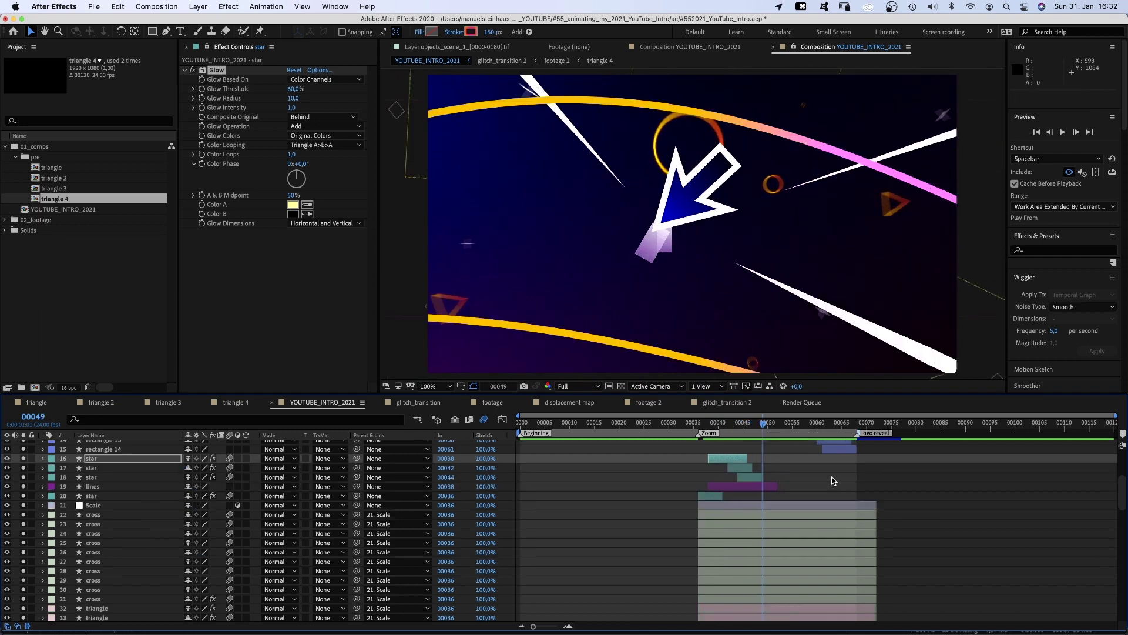
# Step: Select and solo layer 87 [triangle], then scrub to frame 51 to see its neon outline
pyautogui.scroll(-15, 1125, 502)
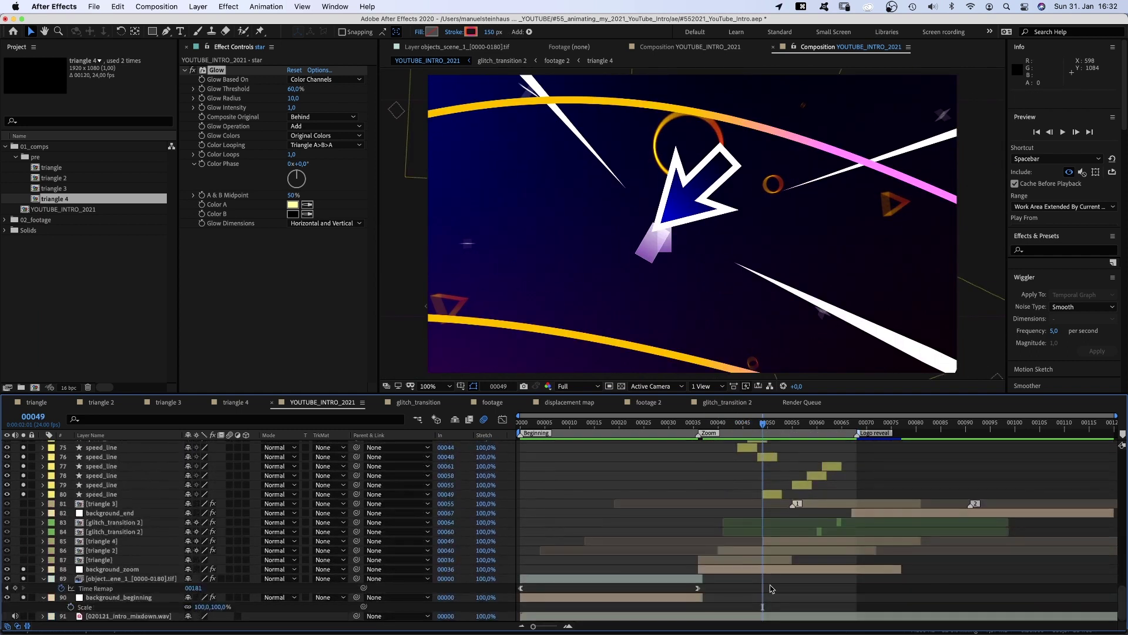
pyautogui.click(723, 559)
pyautogui.click(23, 560)
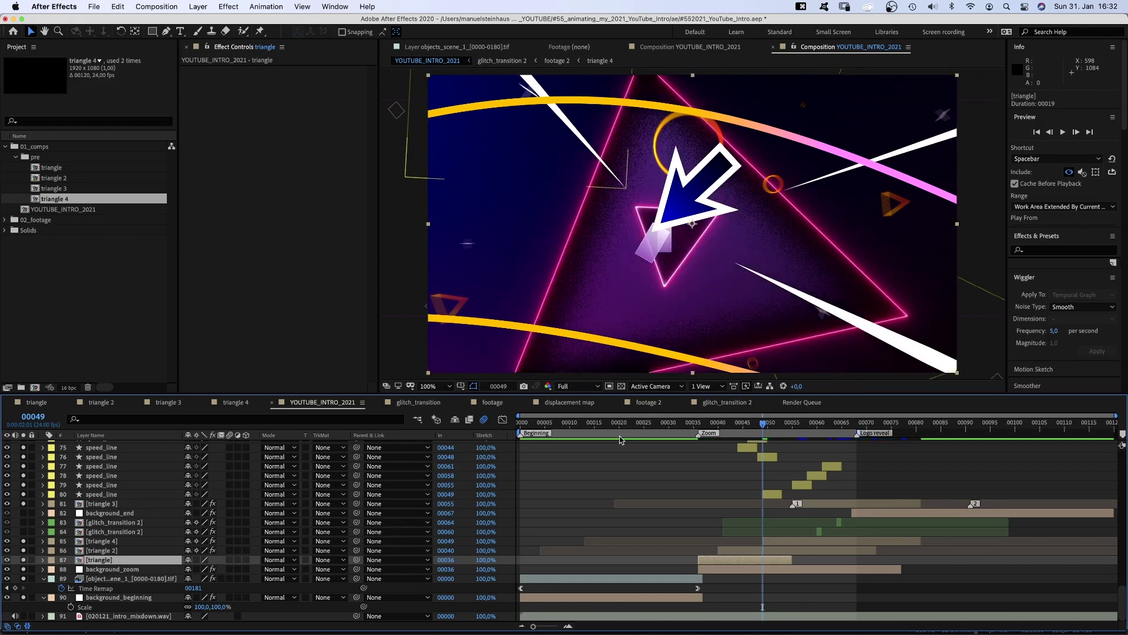
pyautogui.moveTo(689, 427); pyautogui.dragTo(771, 427)
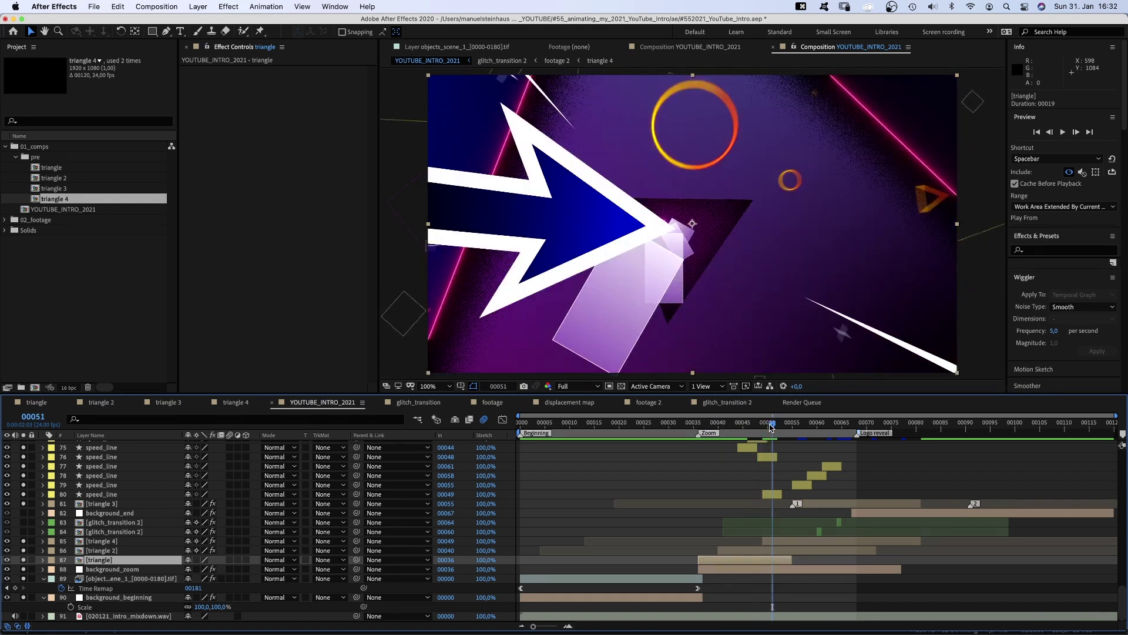
# Step: Open the triangle precomp, remove its luma matte, and solo it to view the mask path at frame 48
pyautogui.doubleClick(94, 560)
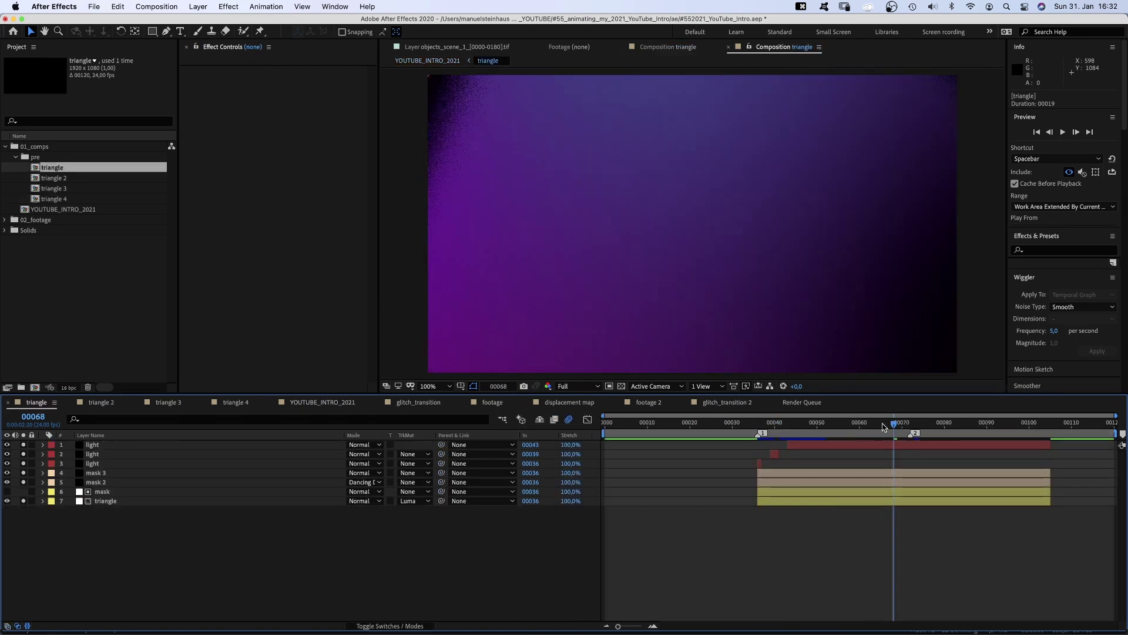
pyautogui.moveTo(832, 434)
pyautogui.mouseDown()
pyautogui.moveTo(794, 435)
pyautogui.moveTo(822, 436)
pyautogui.mouseUp()
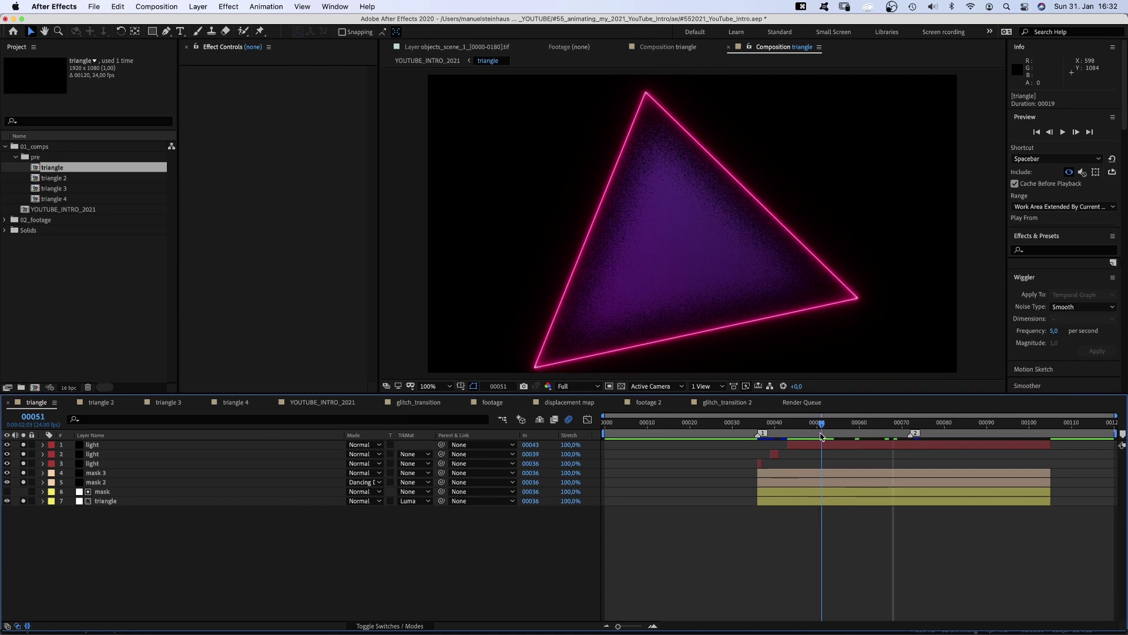
pyautogui.click(414, 501)
pyautogui.click(416, 511)
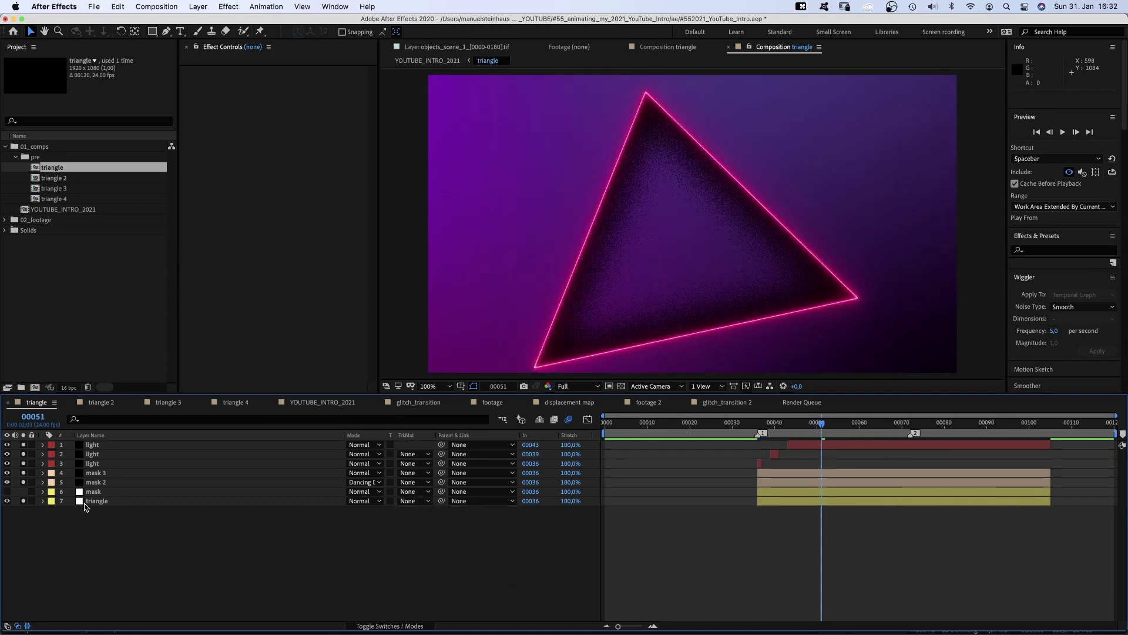
pyautogui.moveTo(23, 483); pyautogui.dragTo(24, 444)
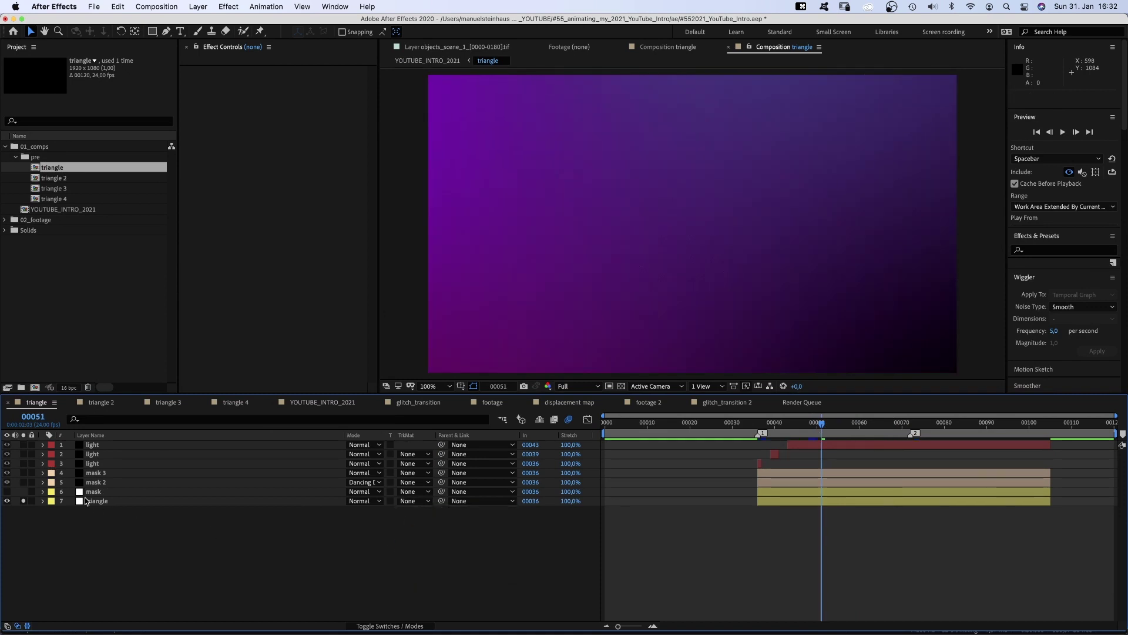
pyautogui.click(95, 492)
pyautogui.moveTo(753, 430); pyautogui.dragTo(809, 426)
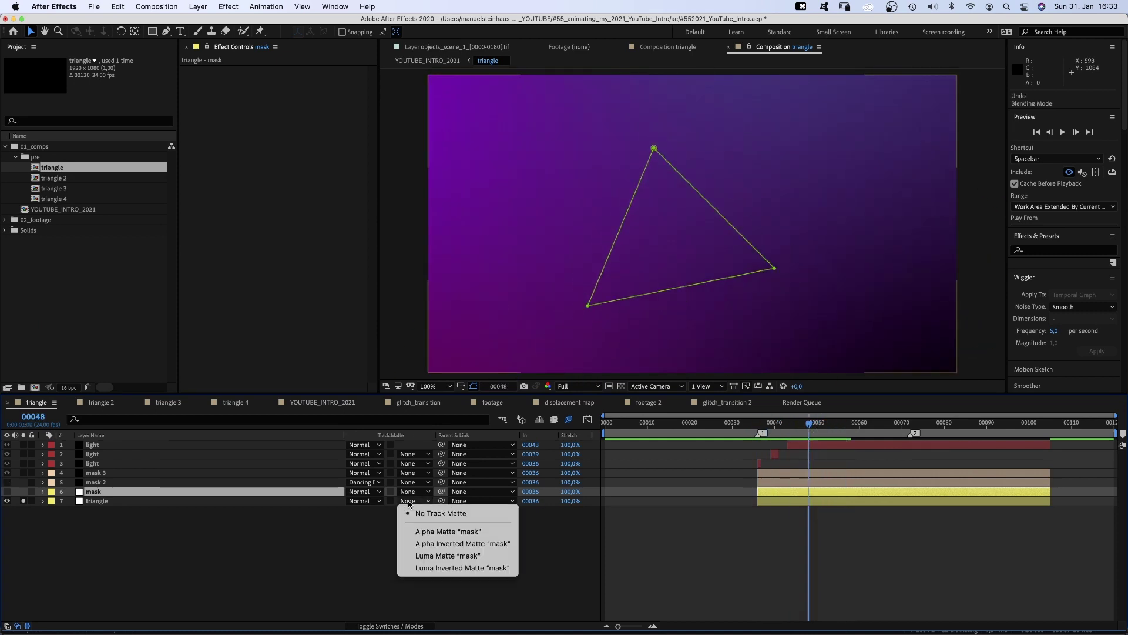
# Step: Restore the triangle's Luma matte, solo the mask 2 layer, and set its blend mode to Normal
pyautogui.click(414, 556)
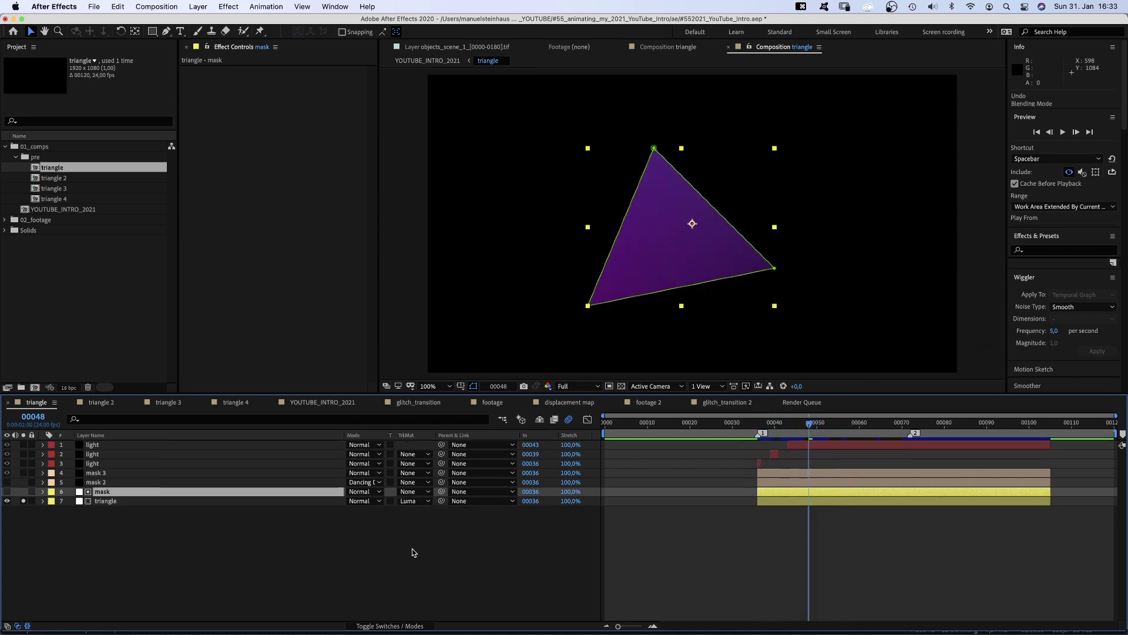
pyautogui.click(153, 541)
pyautogui.click(47, 483)
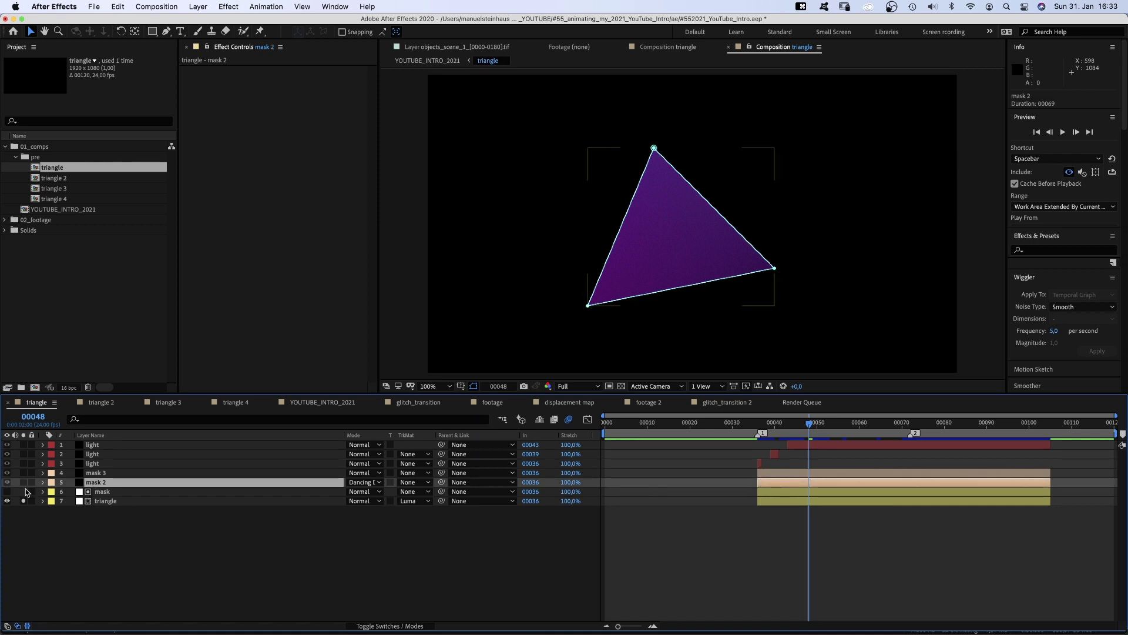
pyautogui.click(23, 483)
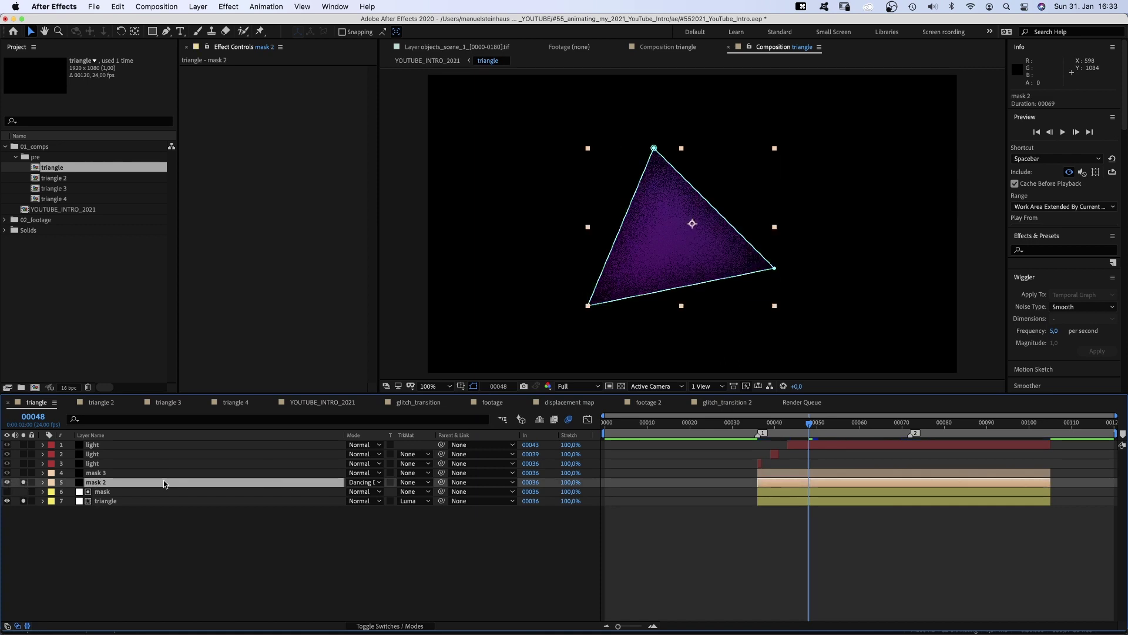
pyautogui.click(363, 482)
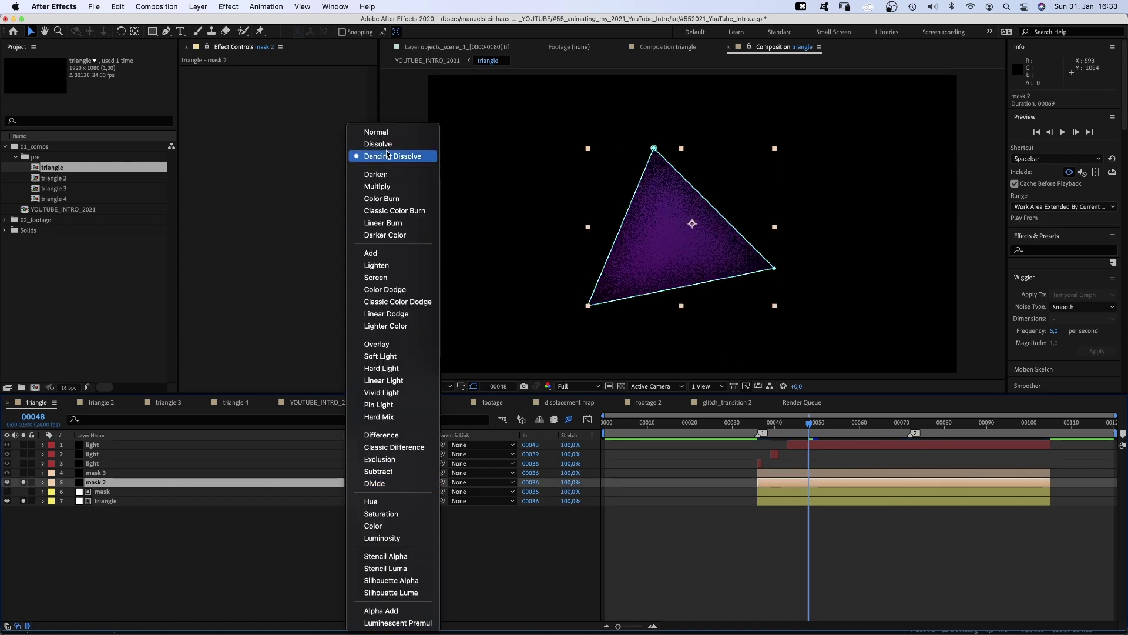
pyautogui.click(376, 134)
# Step: Expand mask 2's Mask 1 and Mask 2 properties to inspect the feather and expansion keyframes
pyautogui.click(43, 482)
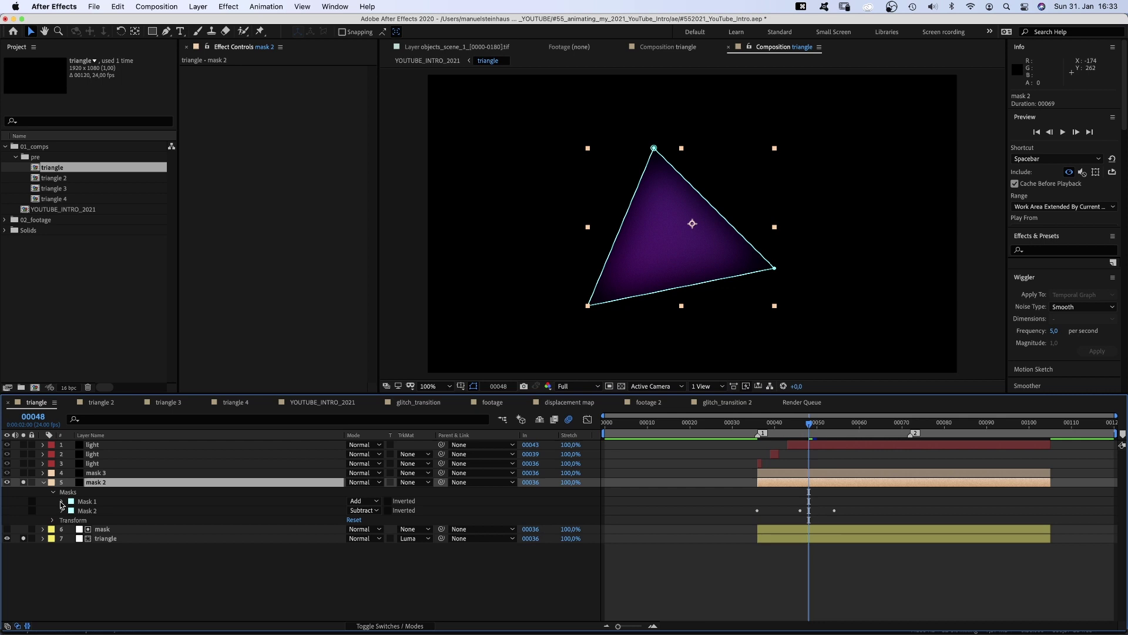
pyautogui.click(61, 502)
pyautogui.click(62, 549)
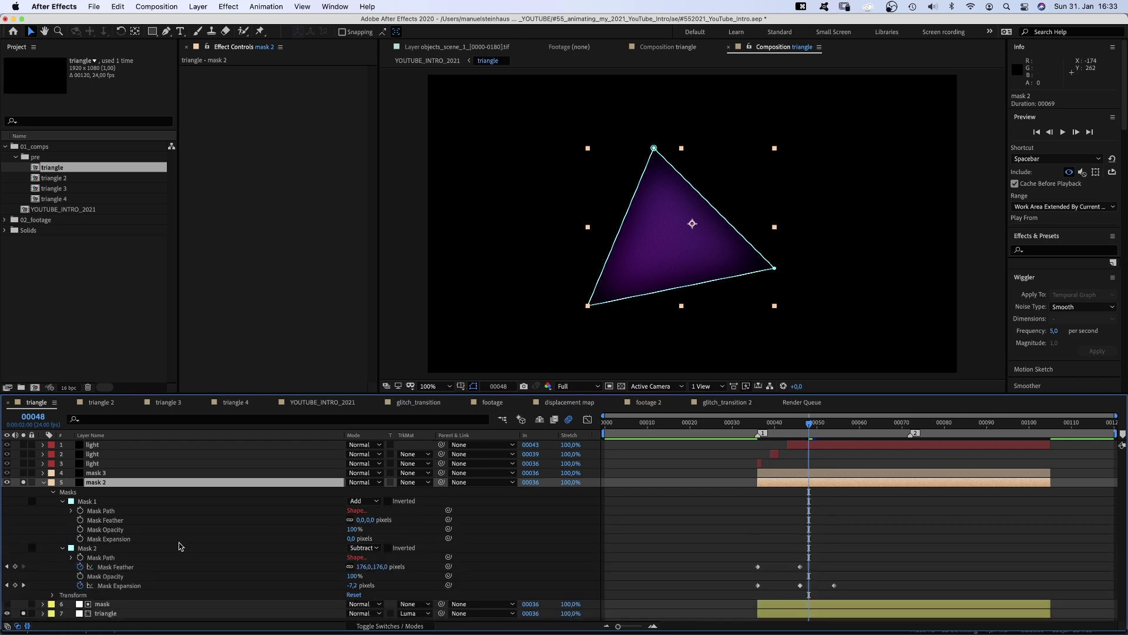
pyautogui.click(42, 603)
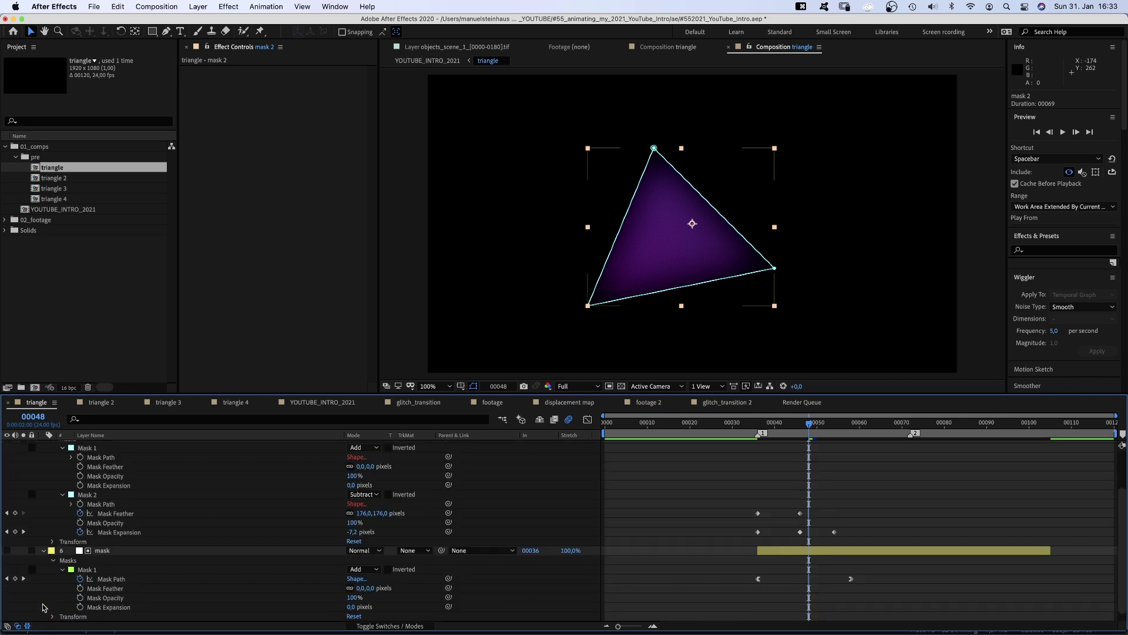
pyautogui.click(43, 551)
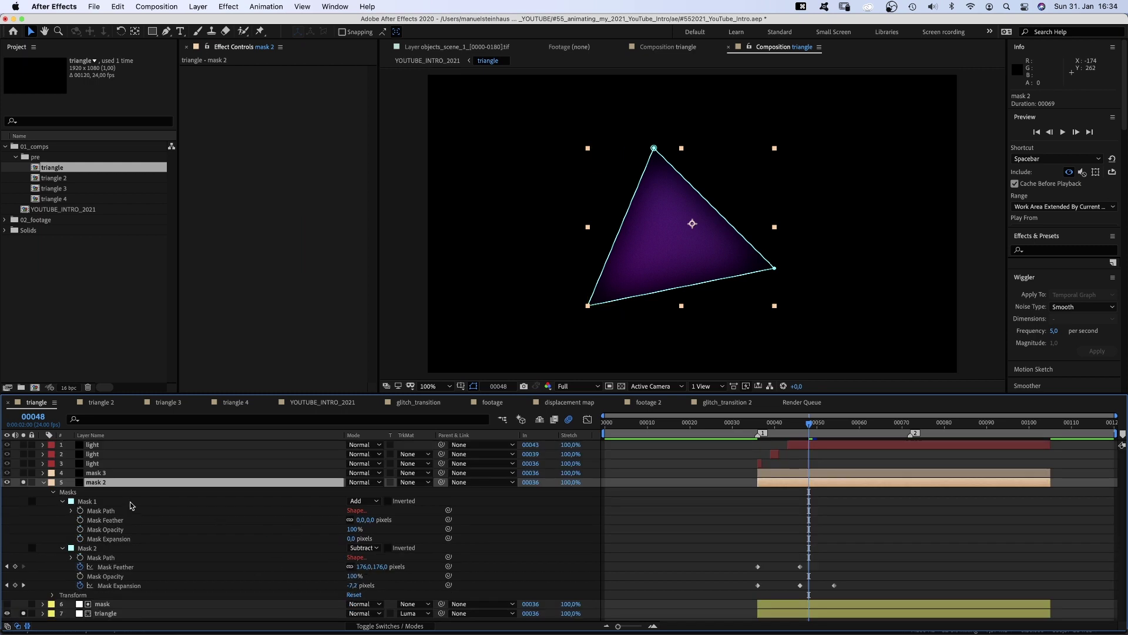
# Step: Set mask 2's blend mode back to Dancing Dissolve, watch the mask expand, and collapse it
pyautogui.click(93, 474)
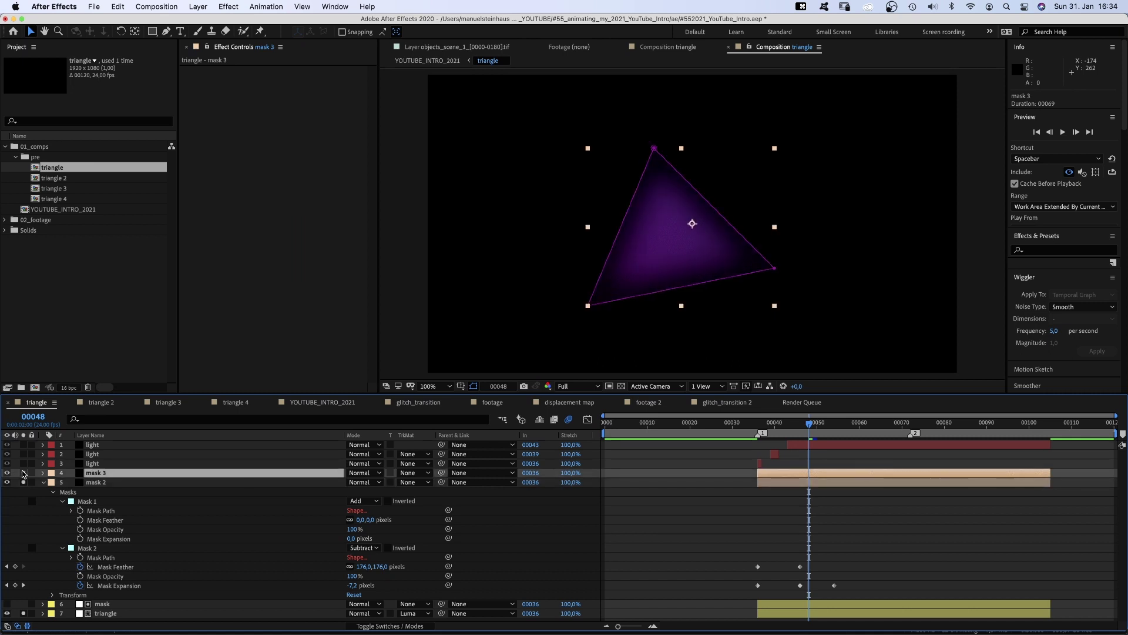
pyautogui.click(97, 483)
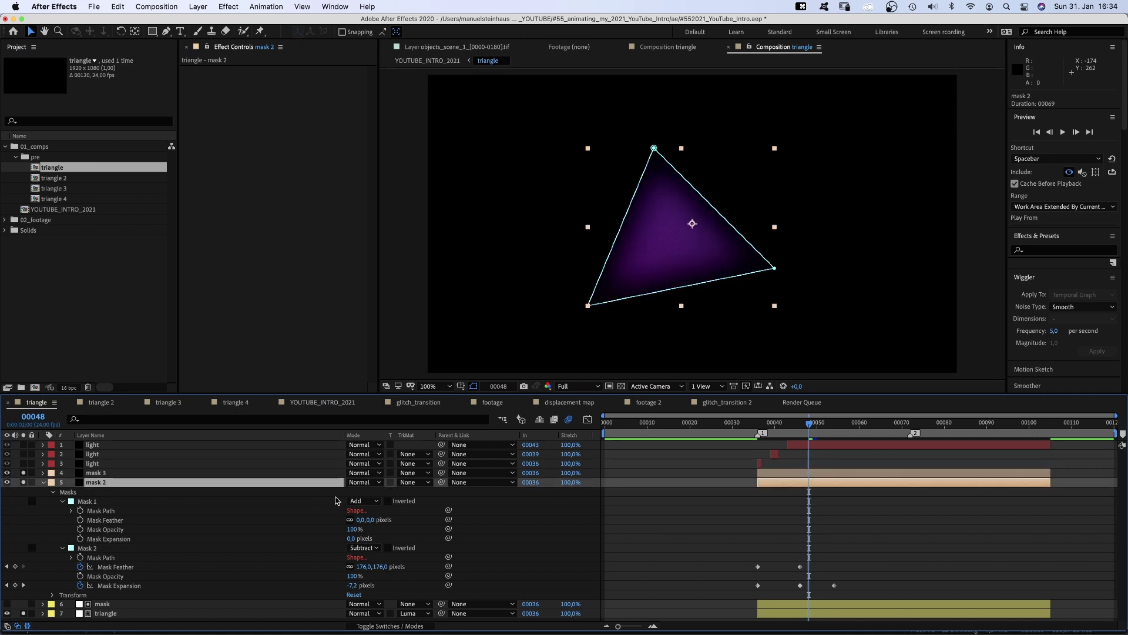
pyautogui.click(364, 482)
pyautogui.click(394, 158)
pyautogui.moveTo(851, 426)
pyautogui.mouseDown()
pyautogui.moveTo(826, 434)
pyautogui.moveTo(835, 430)
pyautogui.mouseUp()
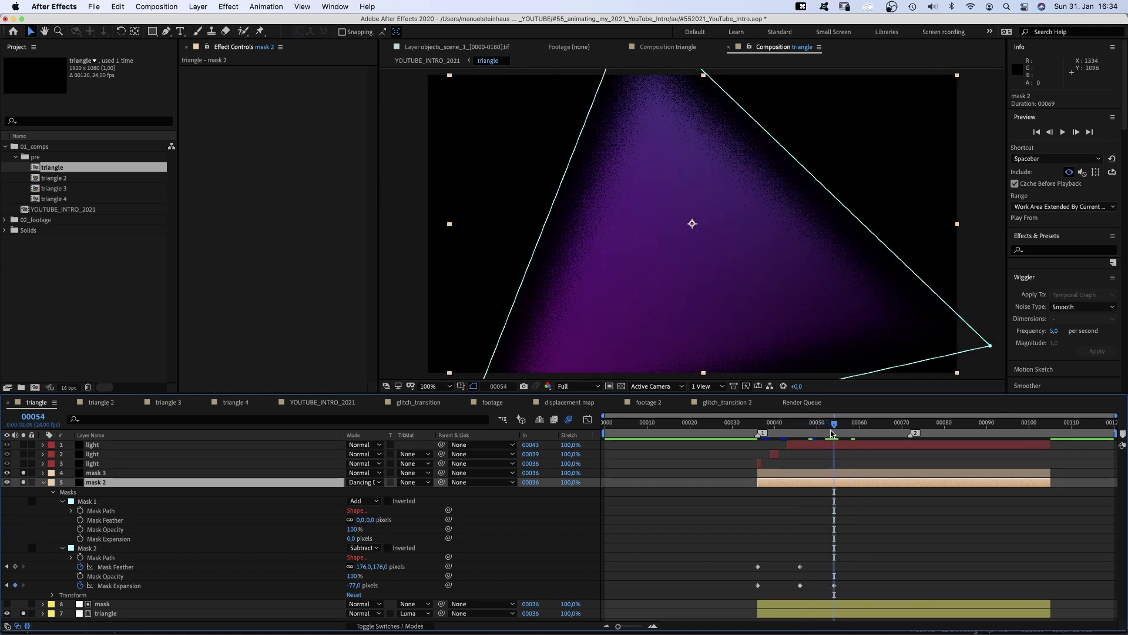
pyautogui.click(43, 482)
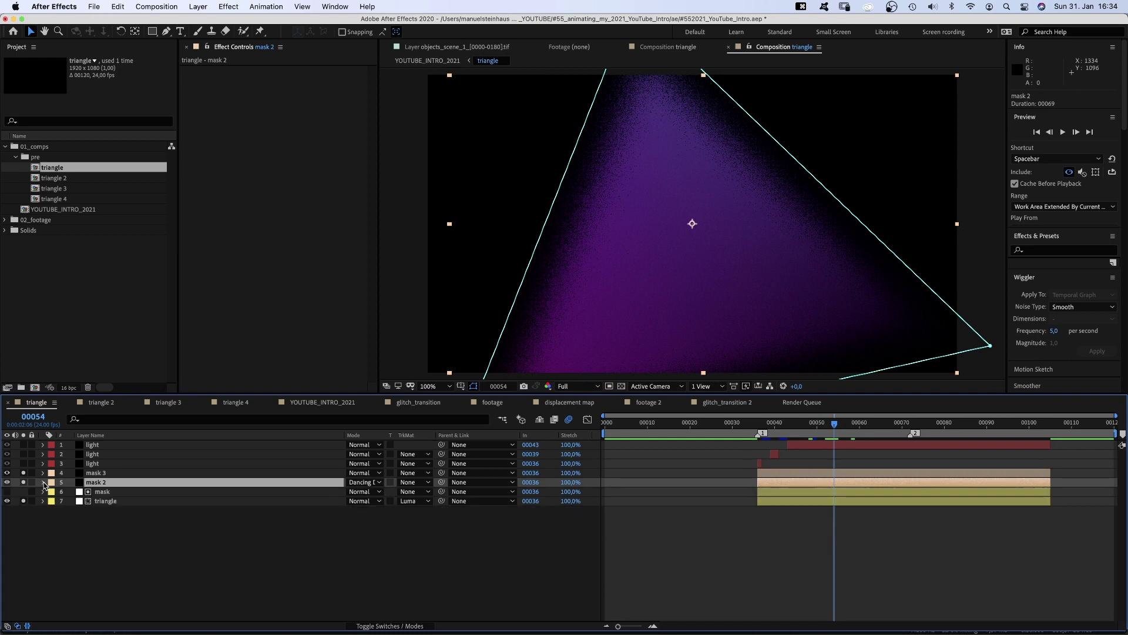
# Step: Turn the light layer back on at frame 50 and view its Saber Neon settings
pyautogui.click(23, 463)
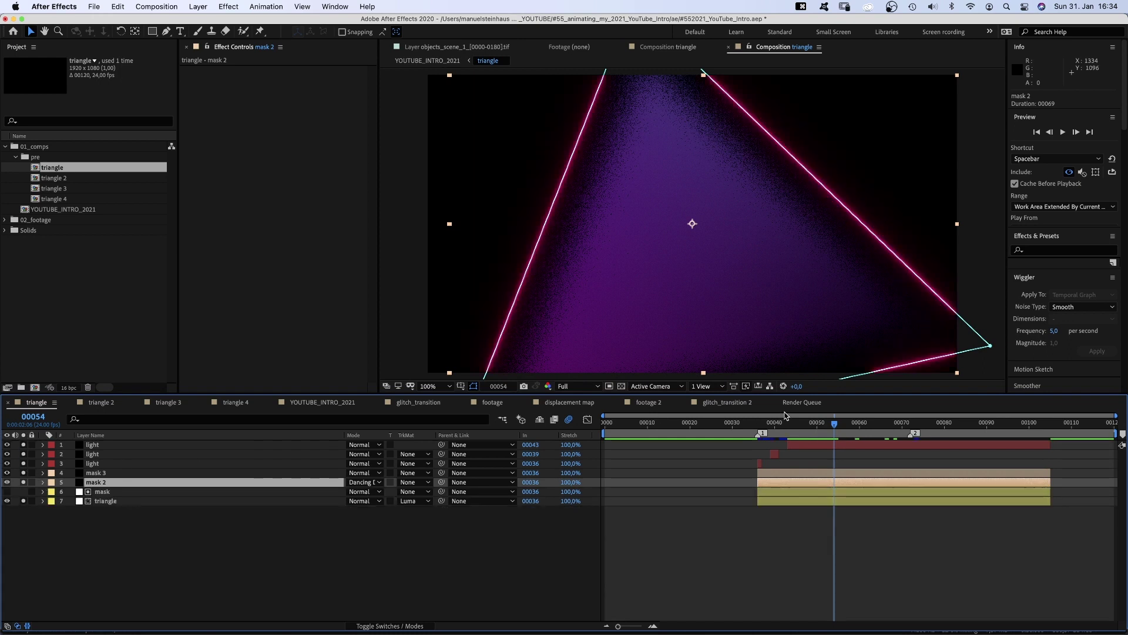
pyautogui.moveTo(831, 423); pyautogui.dragTo(817, 423)
pyautogui.click(819, 444)
pyautogui.click(207, 70)
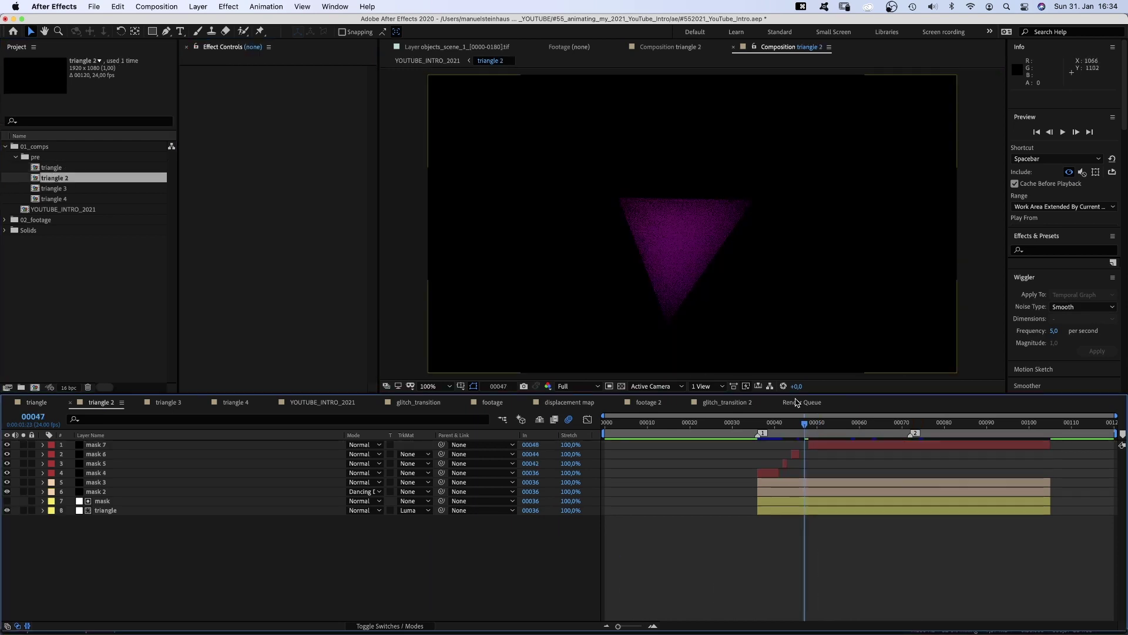
# Step: Preview triangle 2 from frame 37, then open and scrub the triangle 3 and triangle 4 precomps
pyautogui.click(763, 424)
pyautogui.press('space')
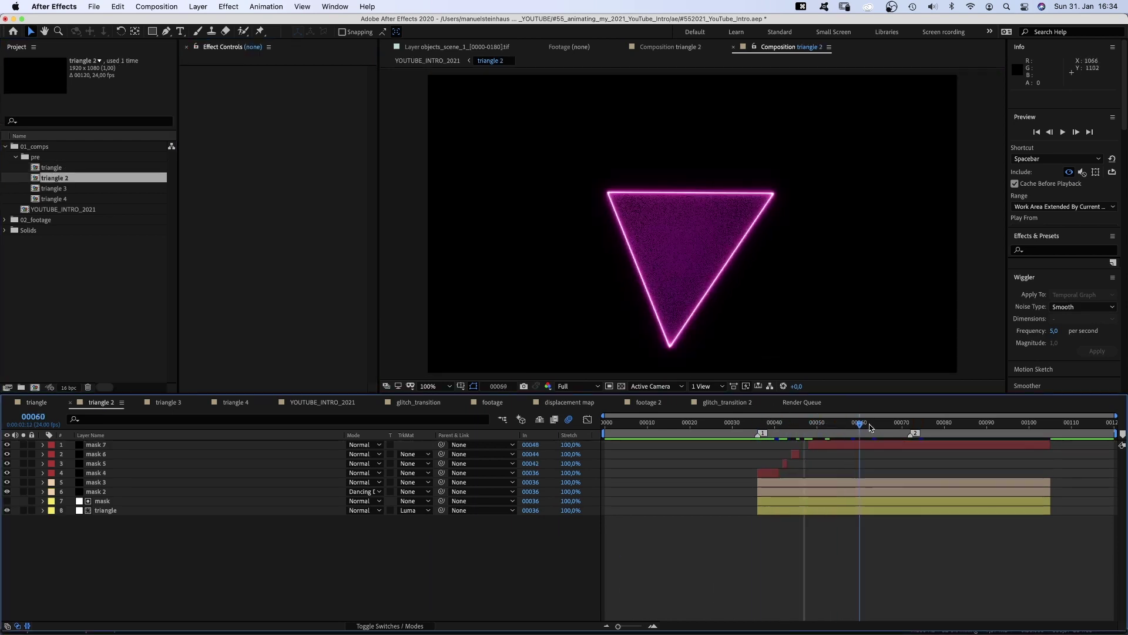
pyautogui.doubleClick(50, 188)
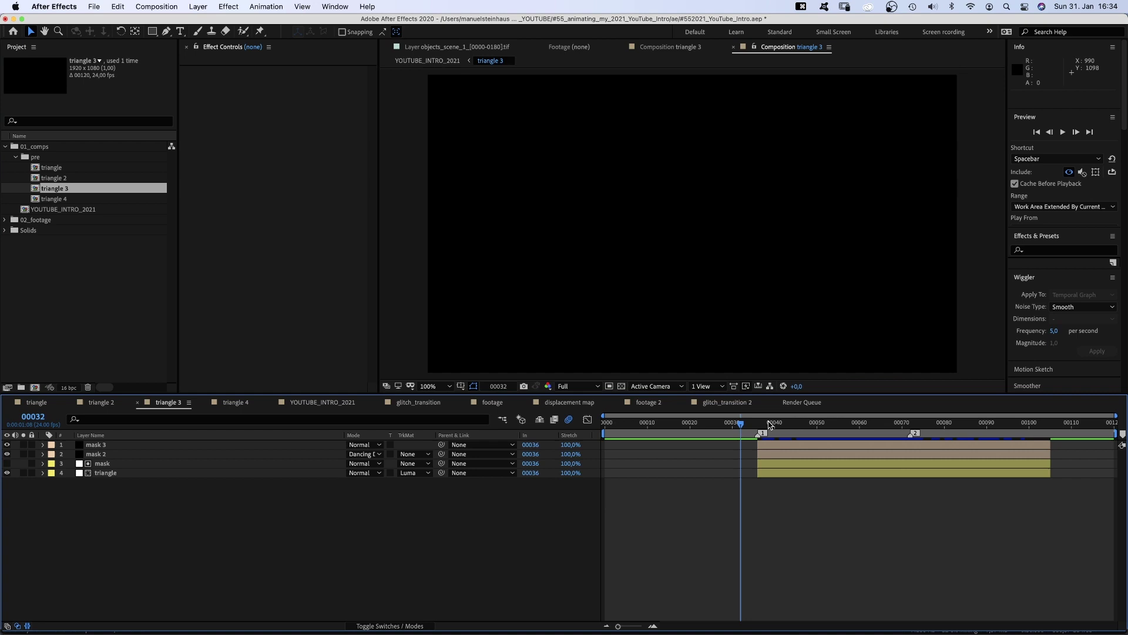
pyautogui.moveTo(756, 425); pyautogui.dragTo(864, 424)
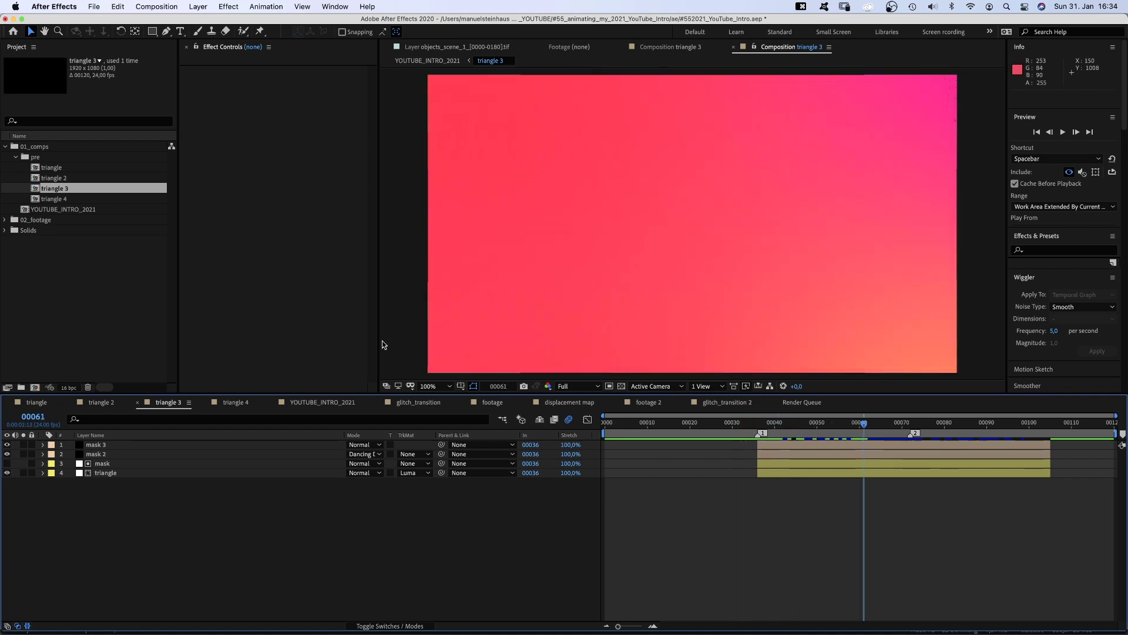
pyautogui.doubleClick(47, 199)
pyautogui.moveTo(764, 426); pyautogui.dragTo(813, 429)
# Step: Return to YOUTUBE_INTRO_2021 and preview the intro from around frame 59
pyautogui.doubleClick(59, 210)
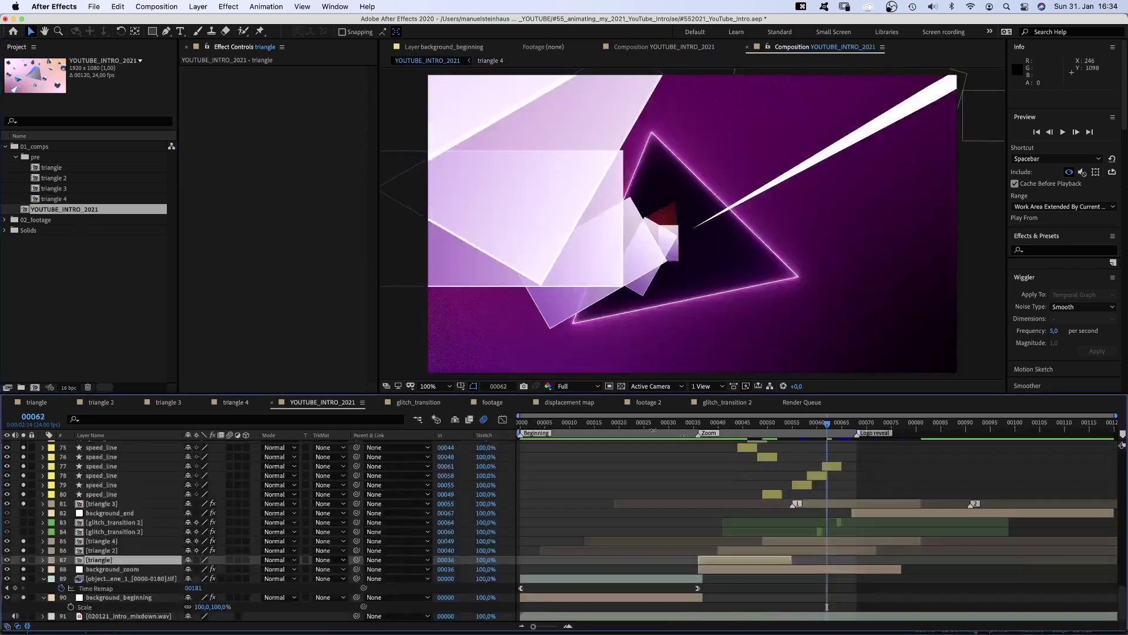
pyautogui.moveTo(685, 424); pyautogui.dragTo(817, 430)
pyautogui.press('space')
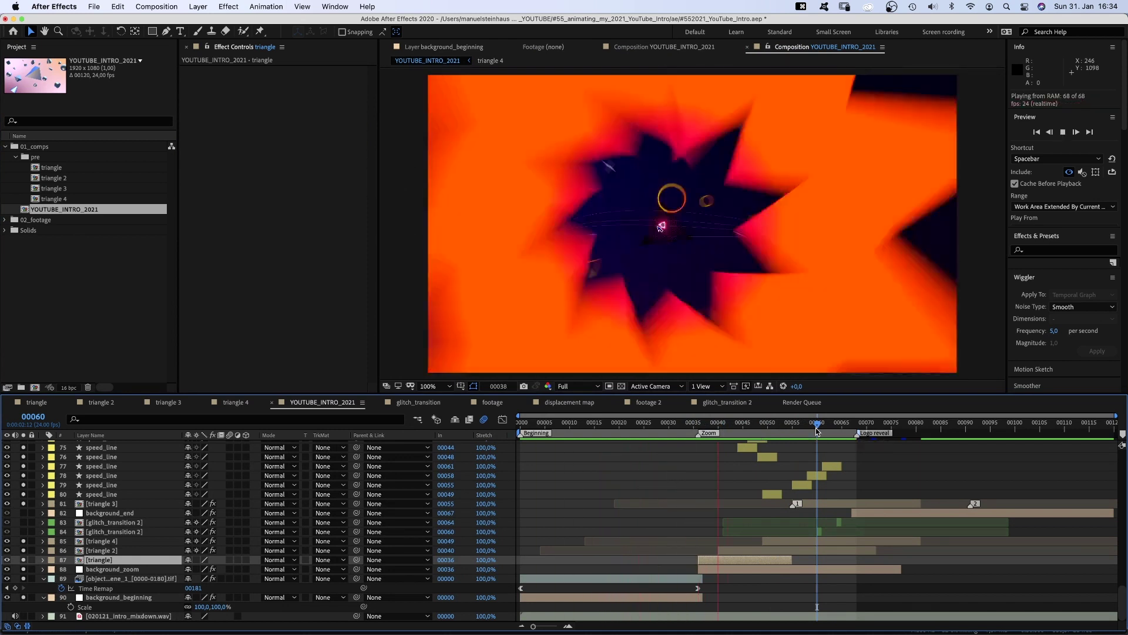
pyautogui.press('0')
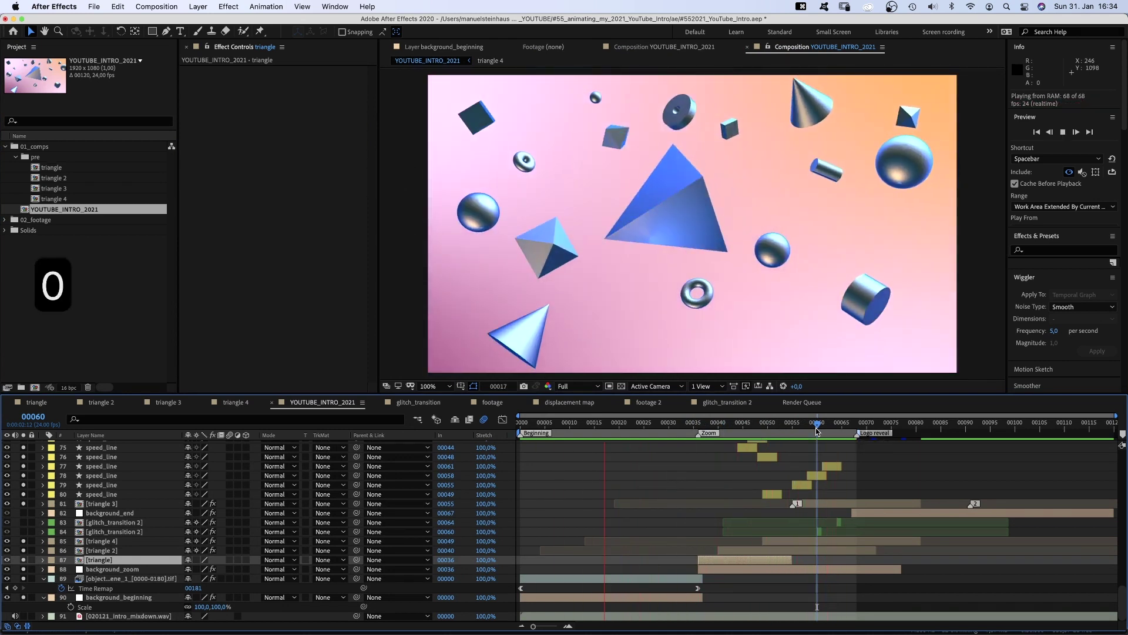
# Step: Enable the glitch_transition 2 layer and view its glitch streaks at frame 64
pyautogui.click(24, 531)
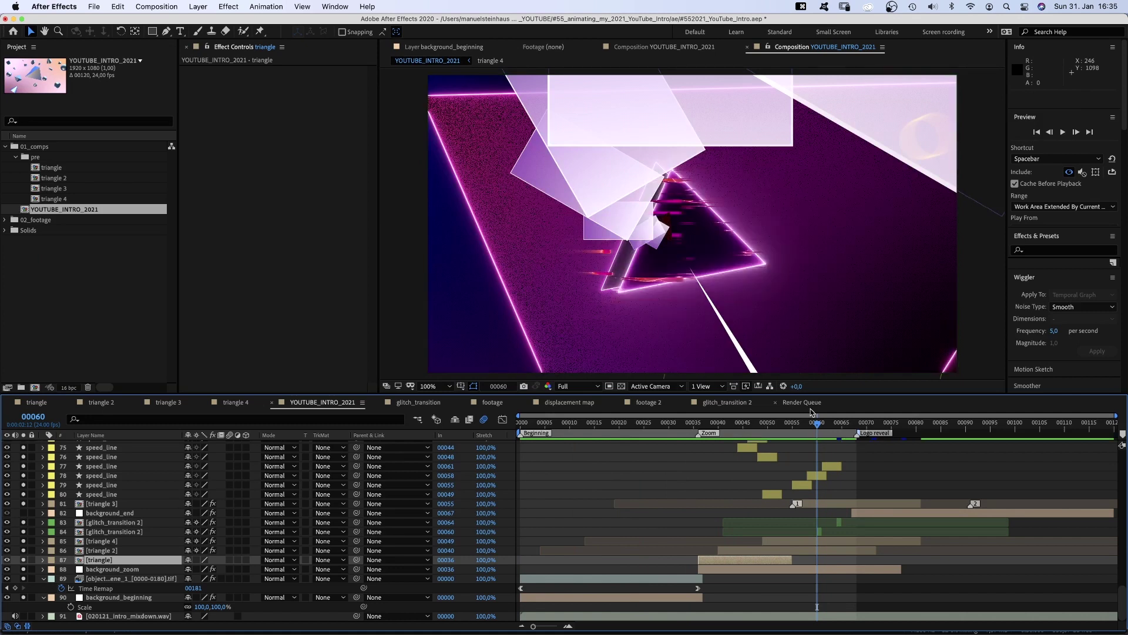
pyautogui.moveTo(829, 428); pyautogui.dragTo(839, 429)
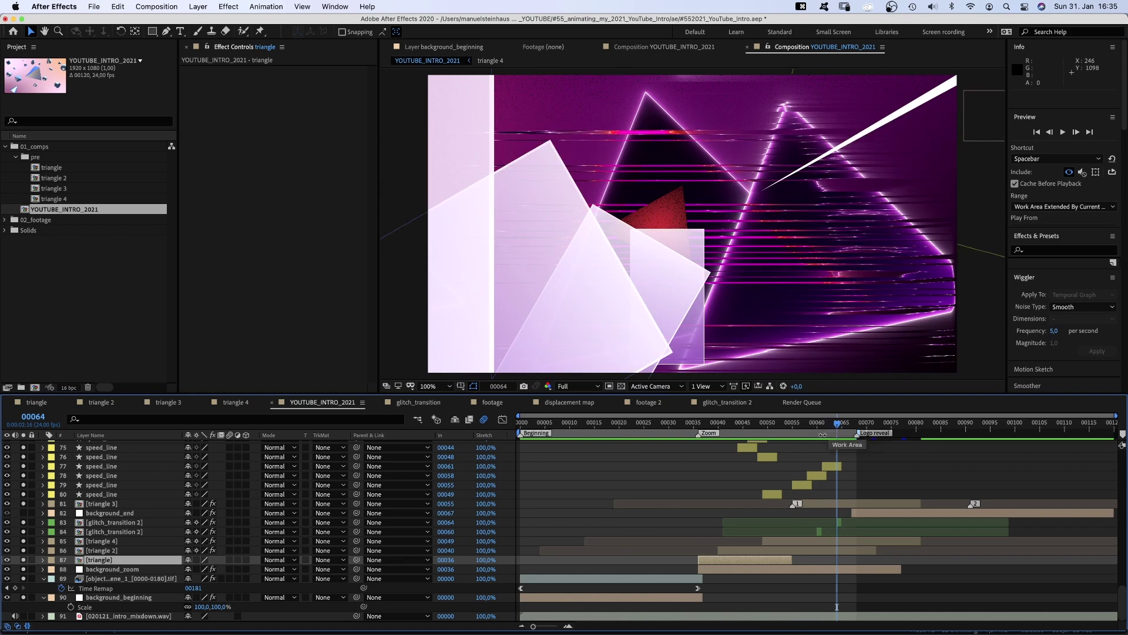
pyautogui.scroll(1, 228, 566)
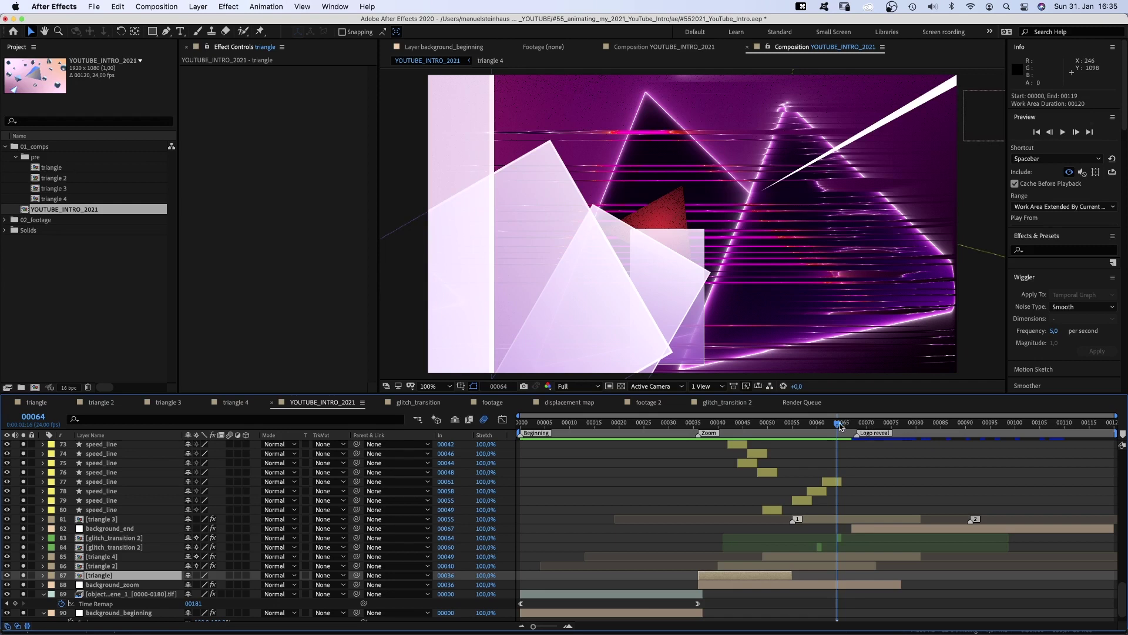
pyautogui.moveTo(841, 426); pyautogui.dragTo(883, 426)
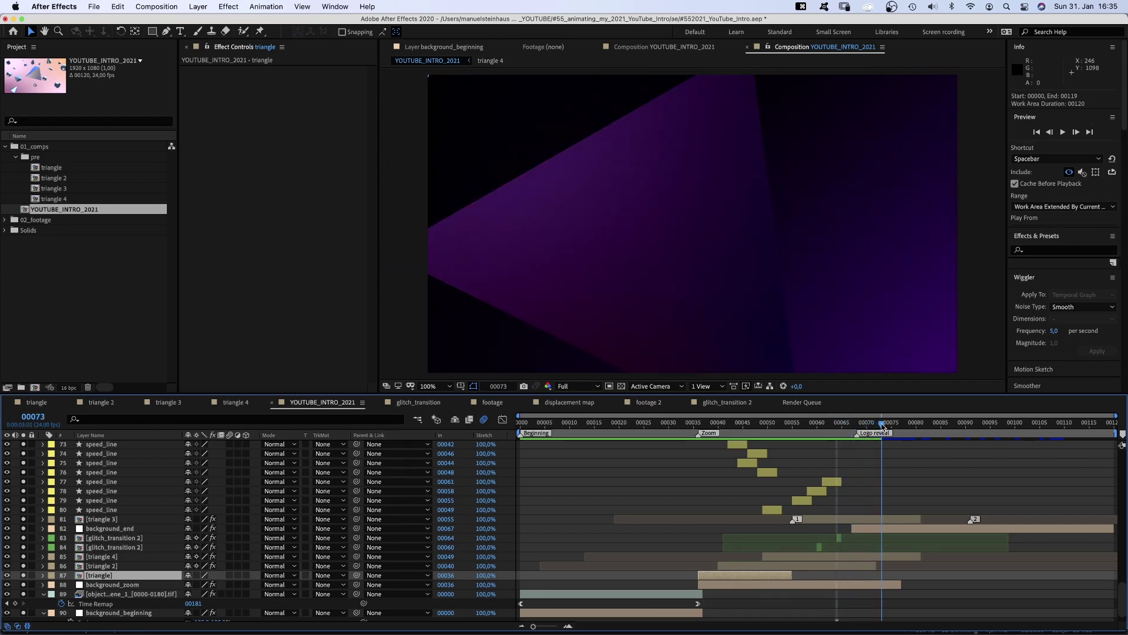
pyautogui.click(880, 517)
pyautogui.click(879, 528)
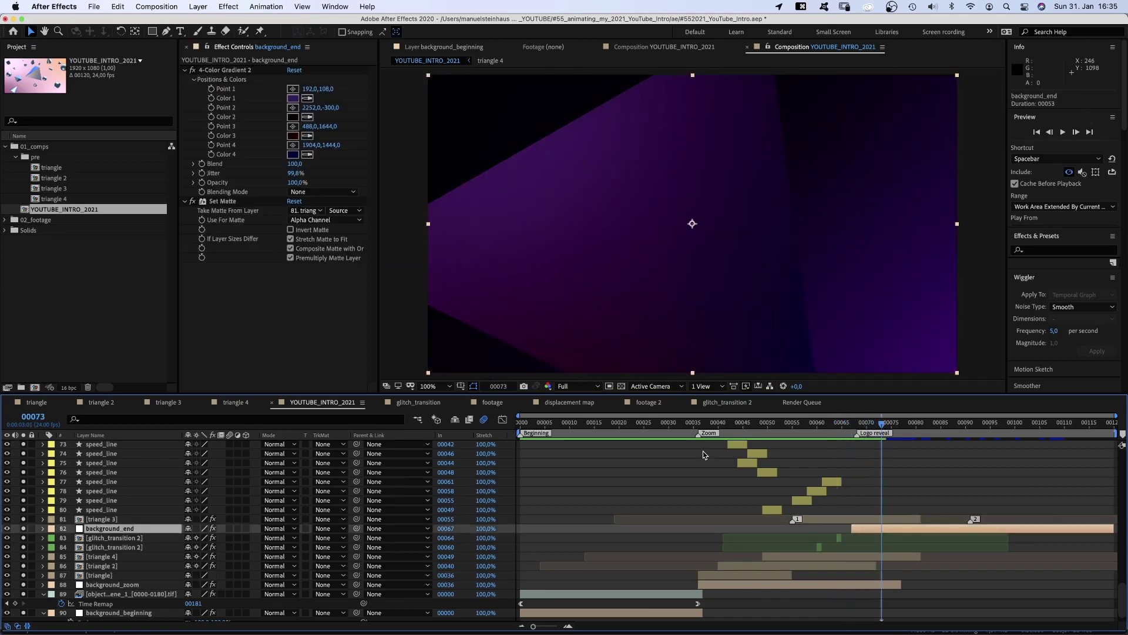
pyautogui.click(228, 202)
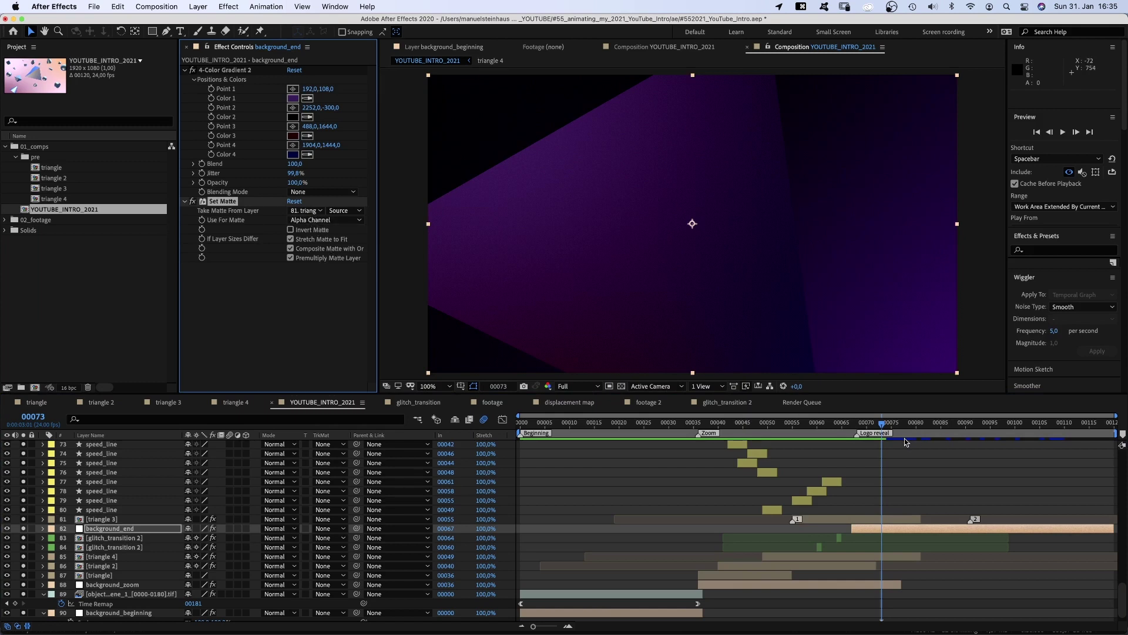
pyautogui.moveTo(892, 427); pyautogui.dragTo(909, 429)
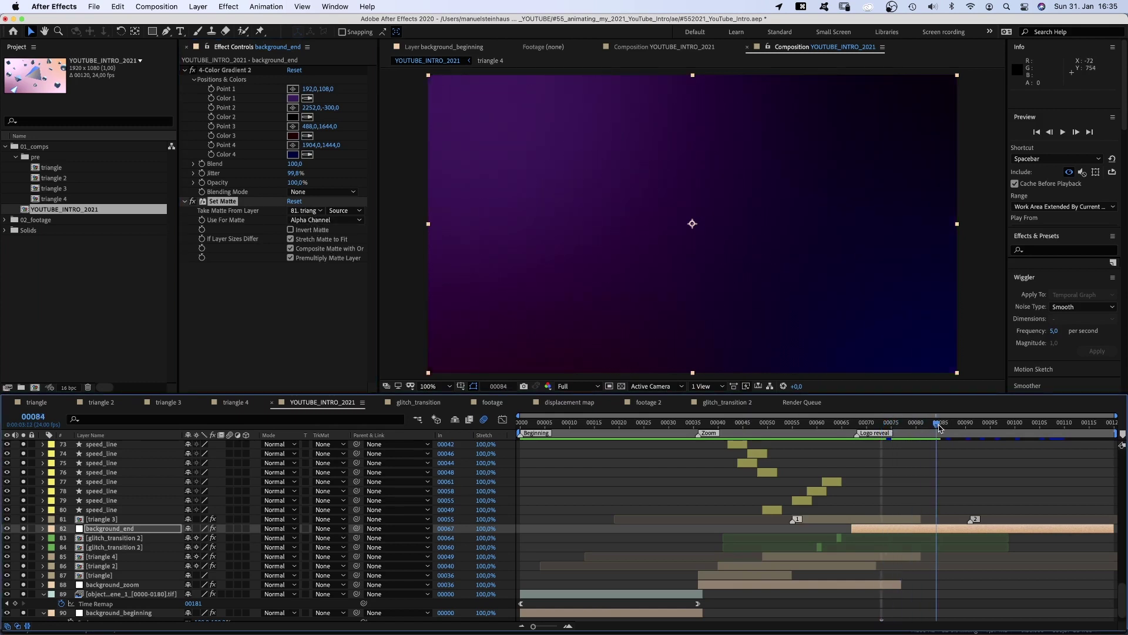
pyautogui.scroll(6, 1103, 584)
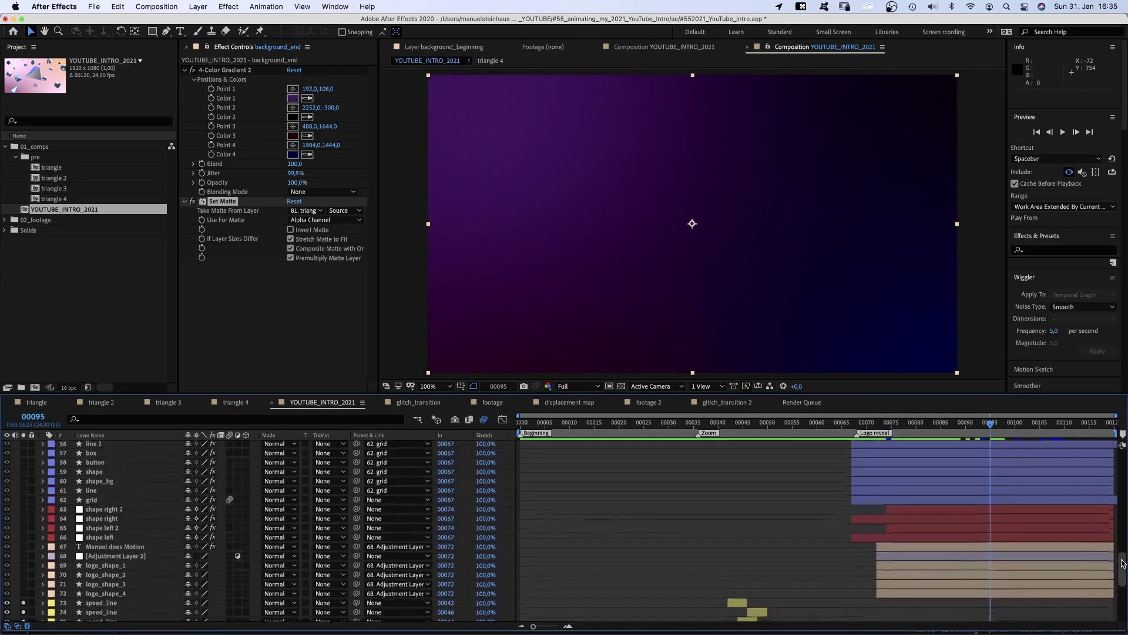
pyautogui.click(23, 540)
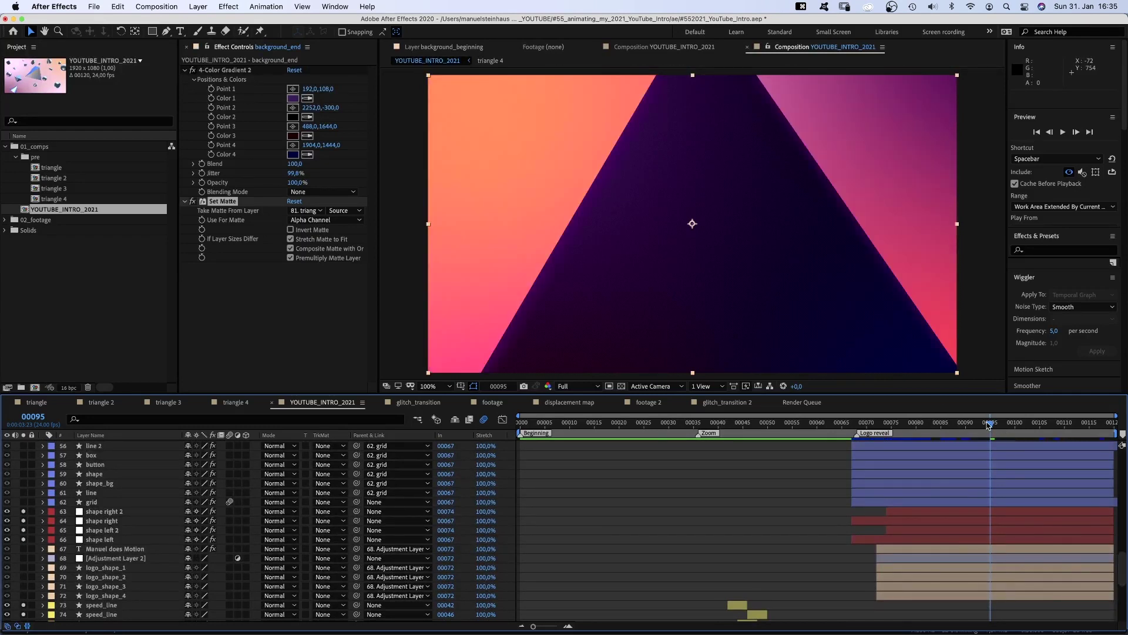
pyautogui.moveTo(989, 425); pyautogui.dragTo(861, 455)
pyautogui.click(867, 523)
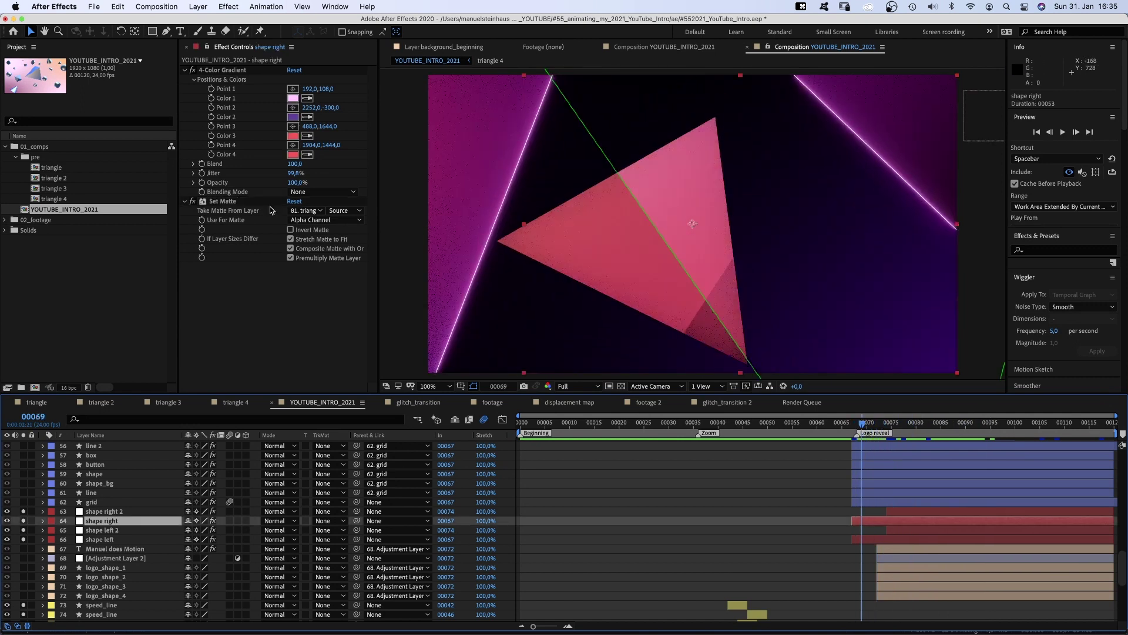
pyautogui.click(215, 202)
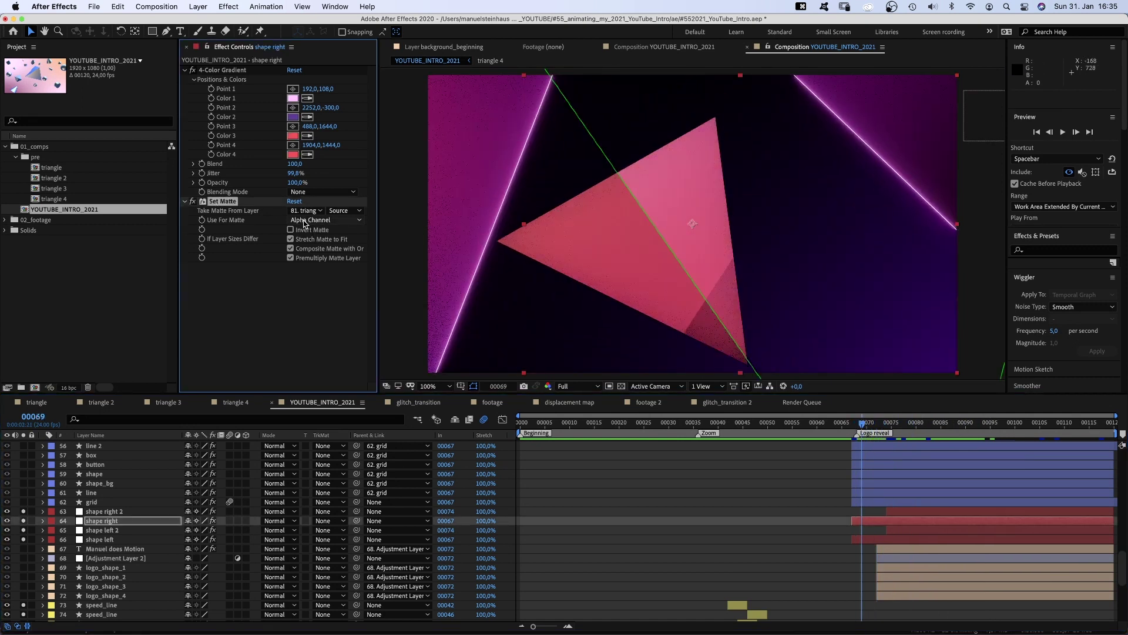
pyautogui.click(101, 540)
pyautogui.click(230, 202)
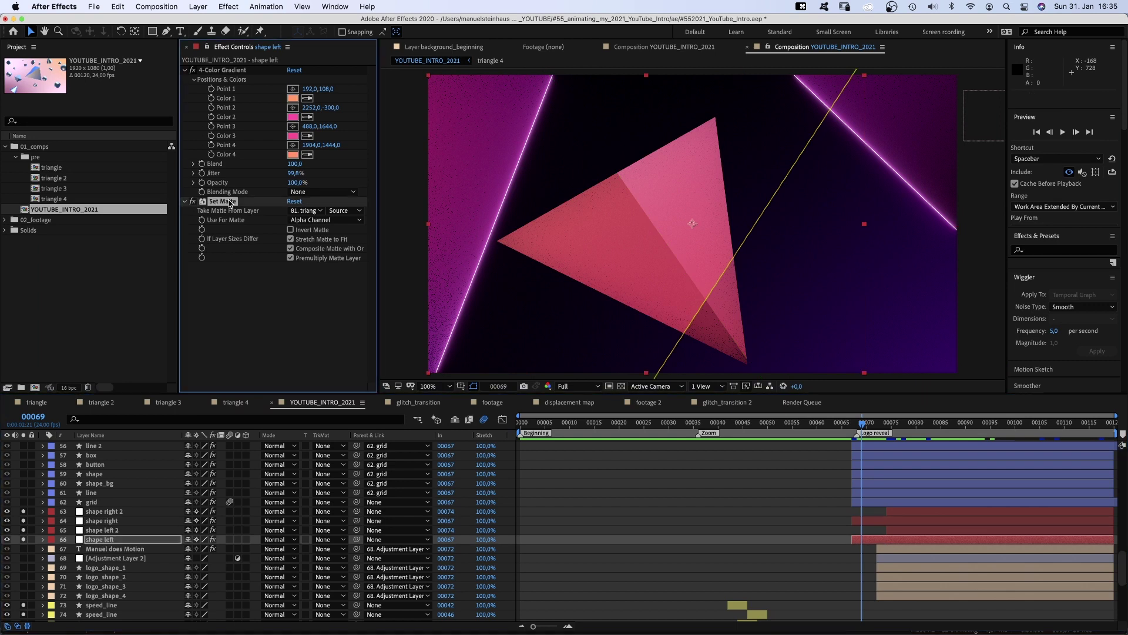
pyautogui.moveTo(861, 422); pyautogui.dragTo(941, 422)
pyautogui.click(930, 513)
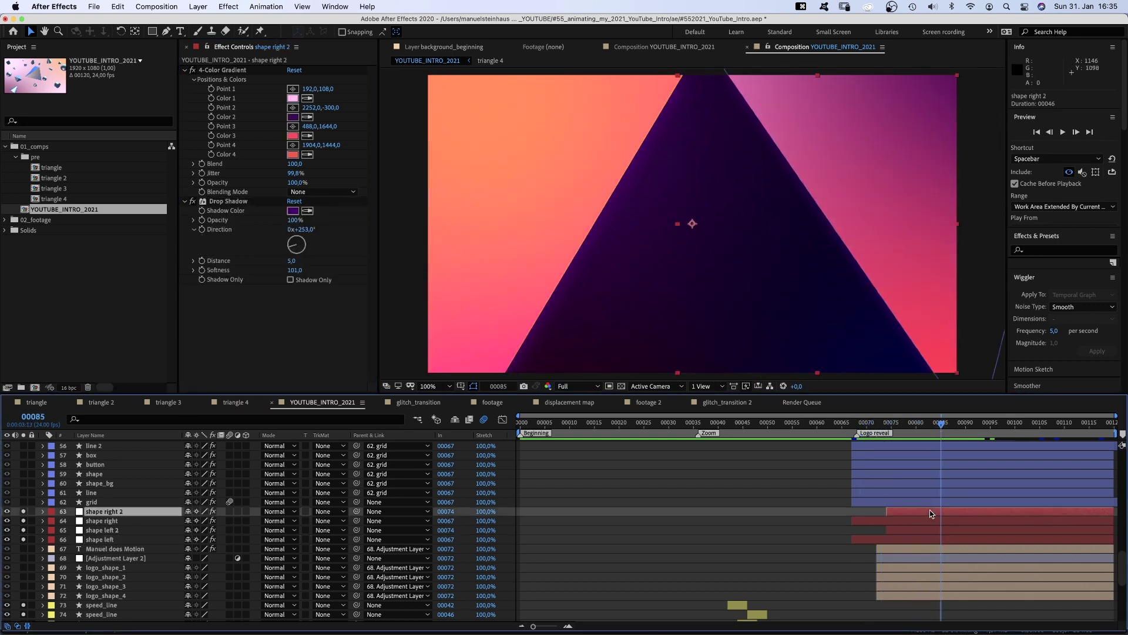
pyautogui.click(935, 531)
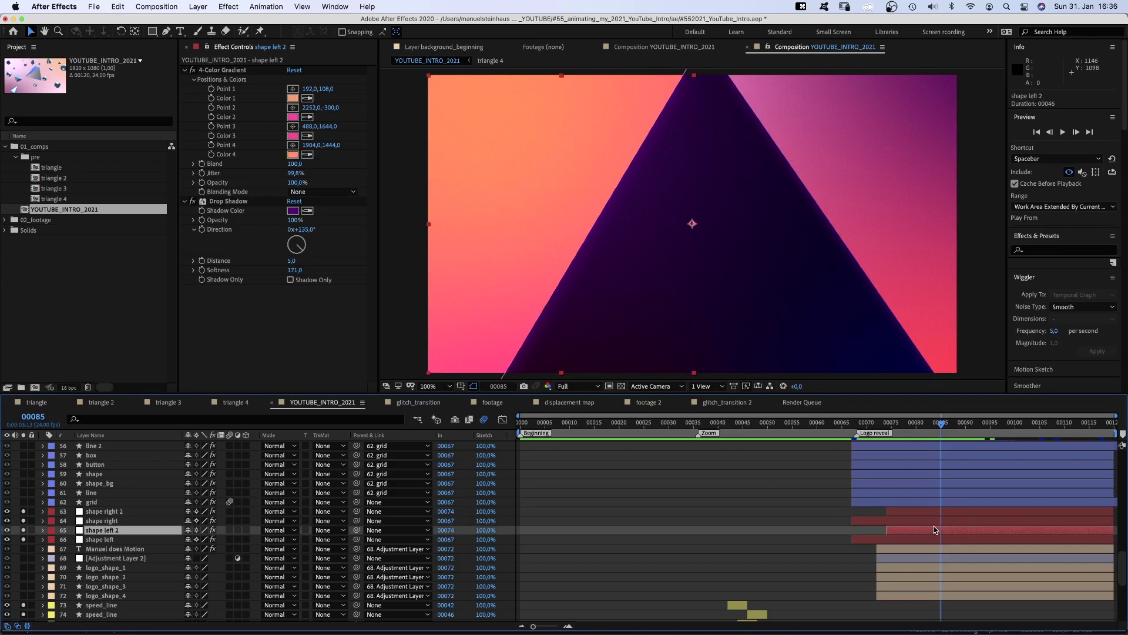
pyautogui.click(246, 203)
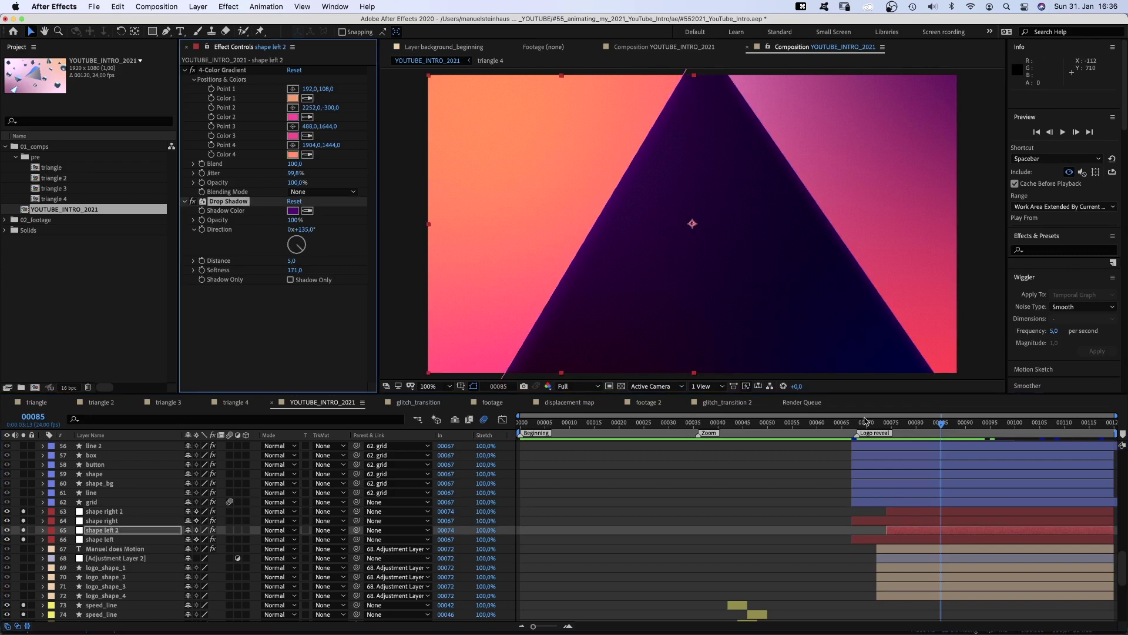
# Step: Scrub the logo reveal to frame 111, then play it back from frame 74
pyautogui.moveTo(955, 429); pyautogui.dragTo(1030, 428)
pyautogui.scroll(-3, 1116, 560)
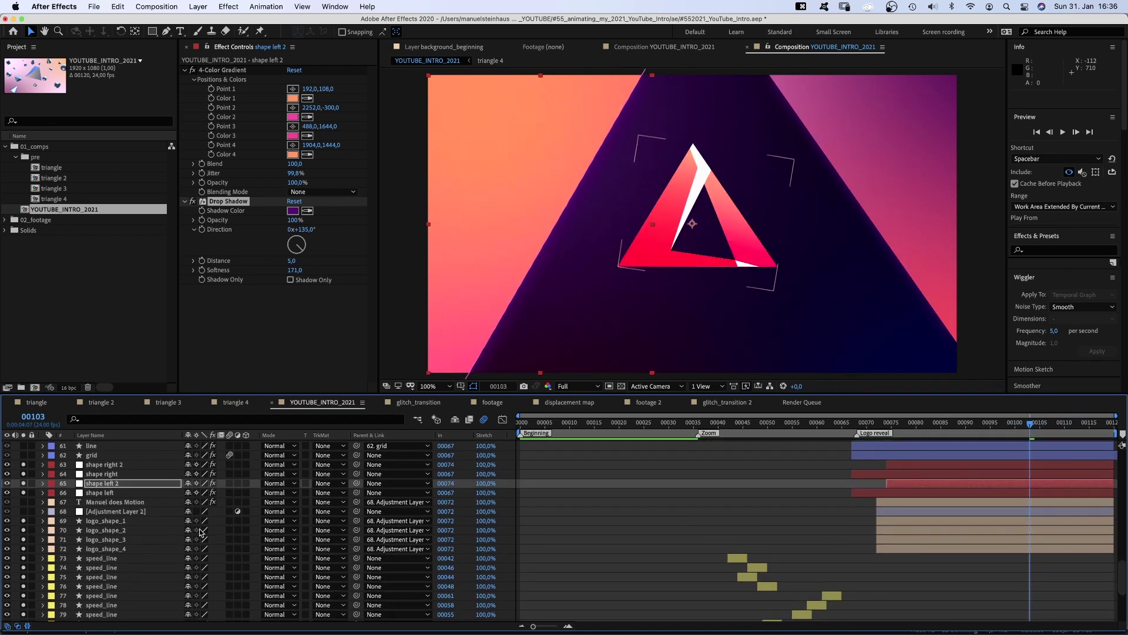
pyautogui.moveTo(852, 428); pyautogui.dragTo(884, 427)
pyautogui.press('space')
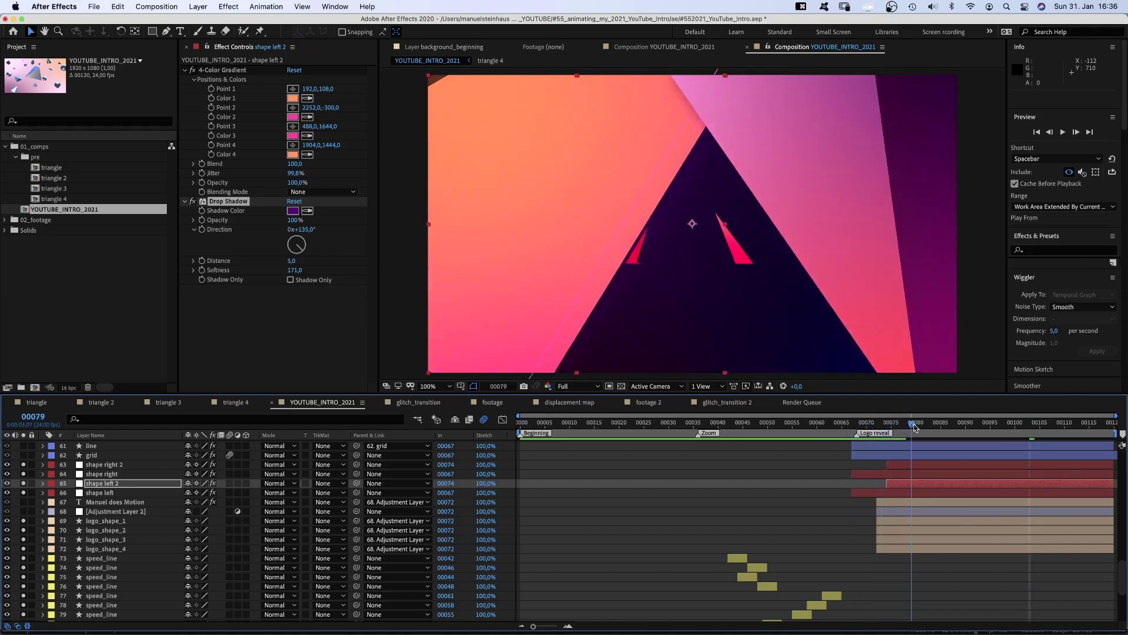
# Step: Reveal the mask paths of logo_shape_1 through logo_shape_4, checked at frame 82
pyautogui.click(106, 521)
pyautogui.keyDown('shift'); pyautogui.click(105, 549); pyautogui.keyUp('shift')
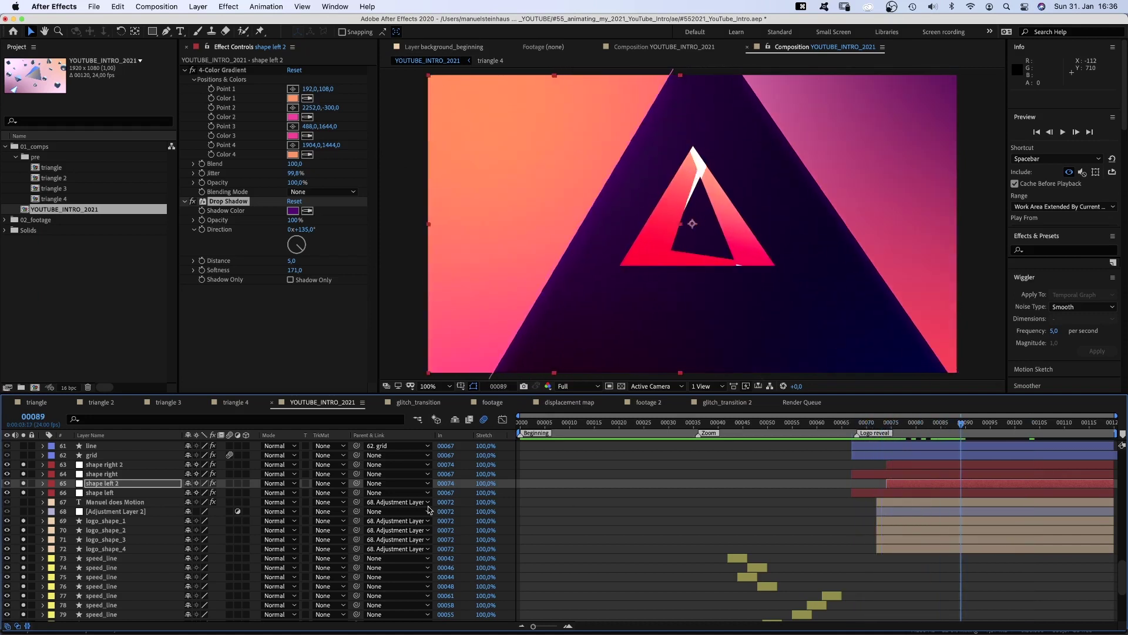
pyautogui.press('m')
pyautogui.scroll(-3, 1122, 575)
pyautogui.scroll(1, 1123, 570)
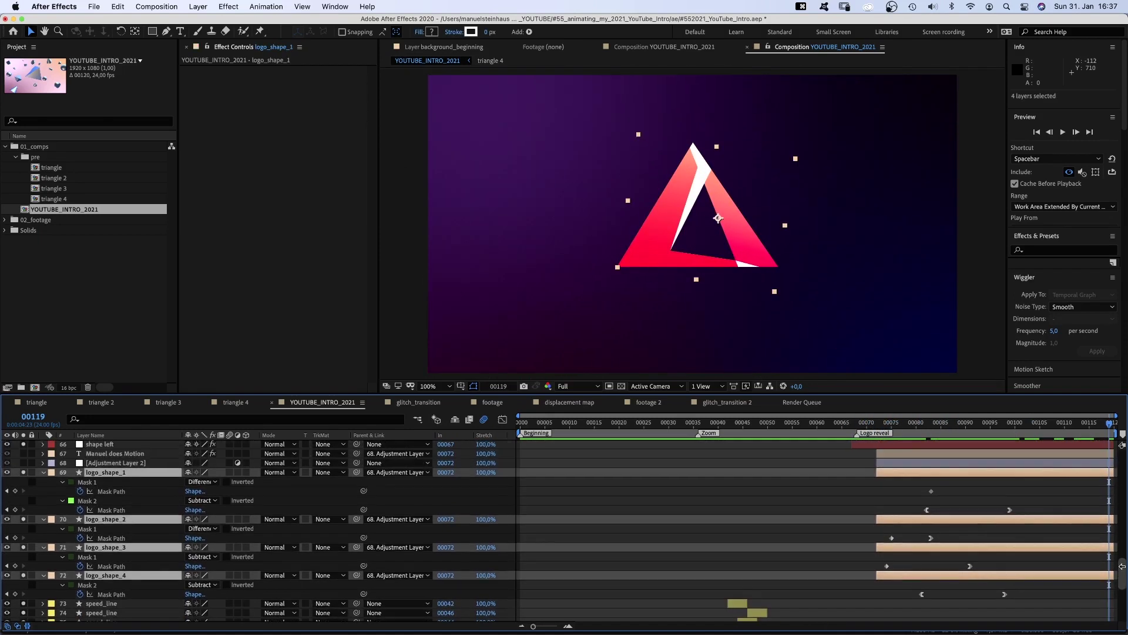
pyautogui.moveTo(857, 429); pyautogui.dragTo(1060, 423)
pyautogui.click(943, 468)
pyautogui.keyDown('shift'); pyautogui.click(103, 576); pyautogui.keyUp('shift')
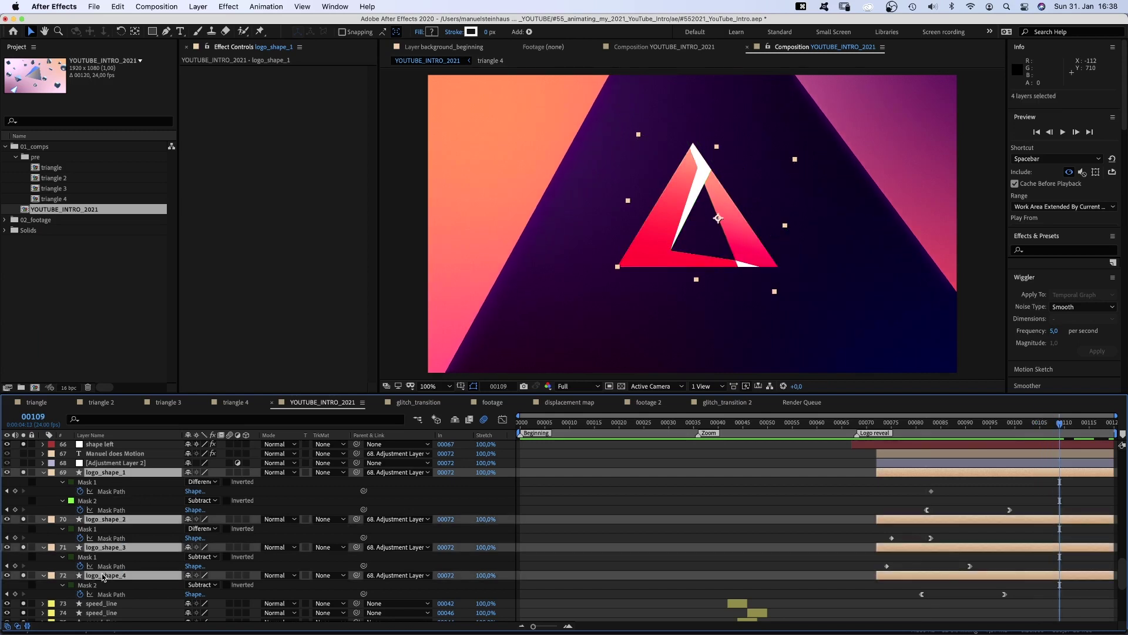
# Step: Show Adjustment Layer 2's scale animation to 85%, reviewed around frame 107
pyautogui.click(139, 464)
pyautogui.press('s')
pyautogui.moveTo(864, 423); pyautogui.dragTo(1100, 435)
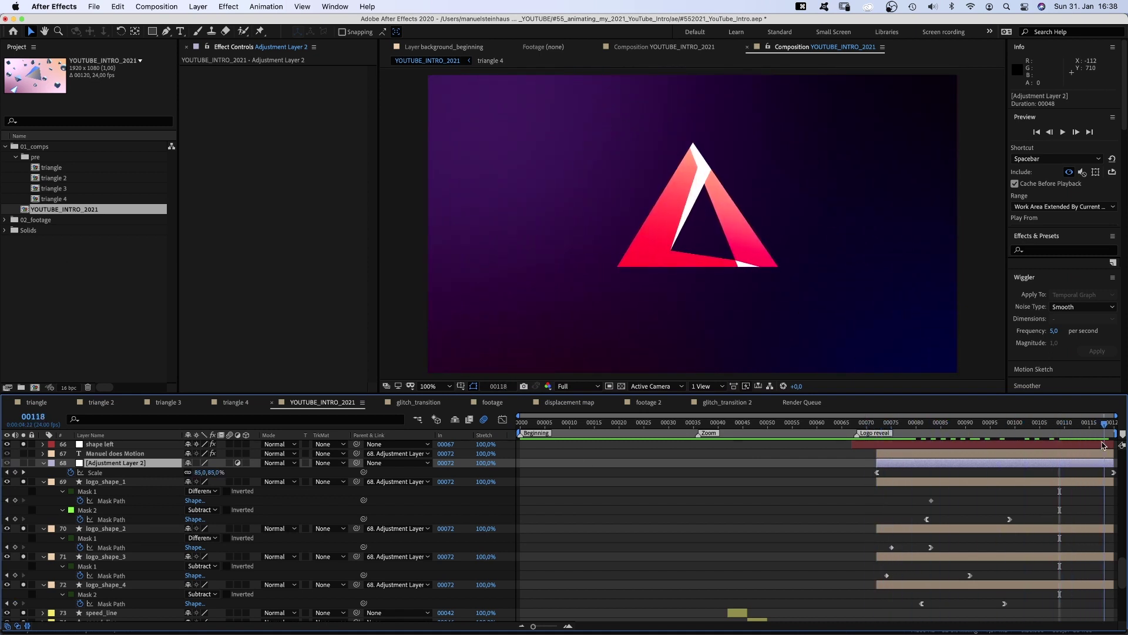
# Step: Turn on the 'Manuel does Motion' layer, collapse the others, and view its write-on keyframes near frame 93
pyautogui.click(61, 455)
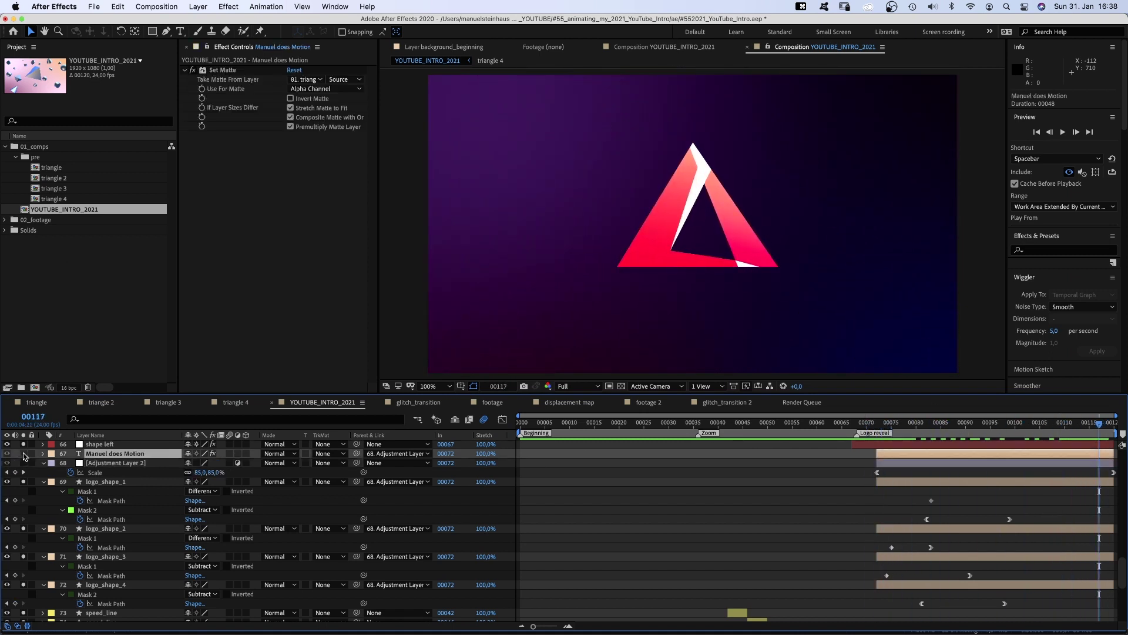
pyautogui.click(23, 453)
pyautogui.click(44, 464)
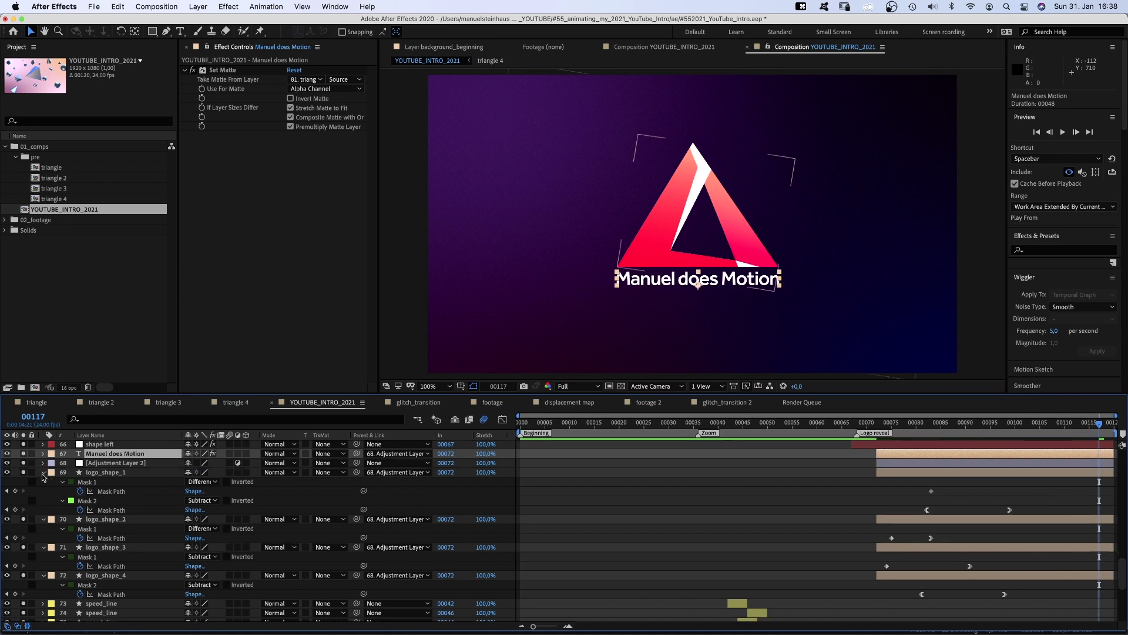
pyautogui.click(43, 471)
pyautogui.click(43, 481)
pyautogui.click(43, 490)
pyautogui.click(43, 500)
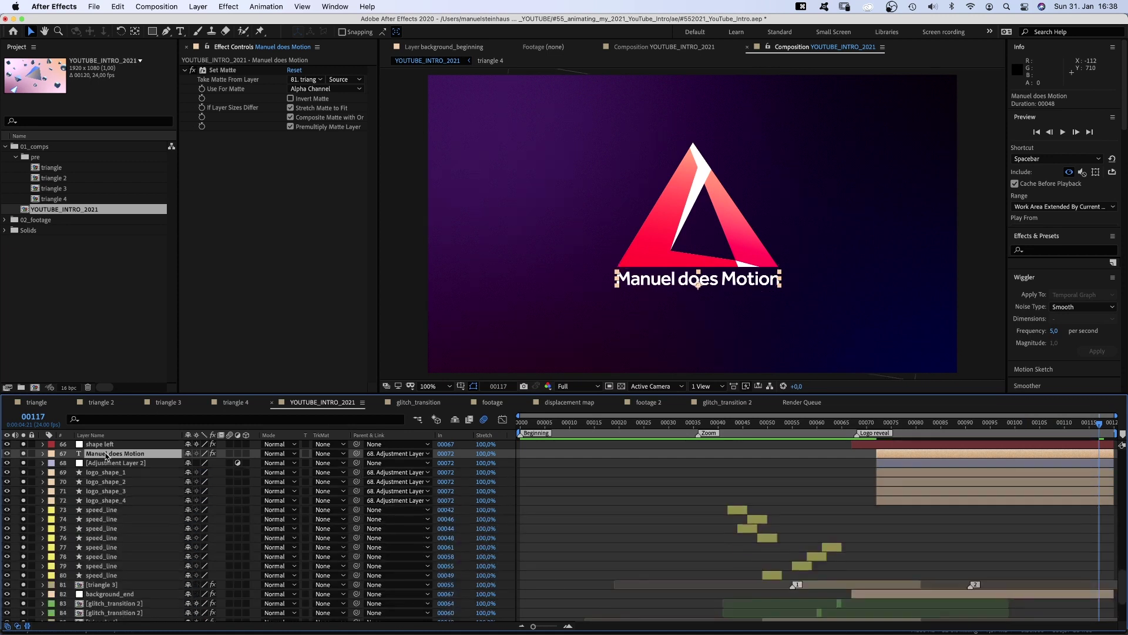
pyautogui.press('u')
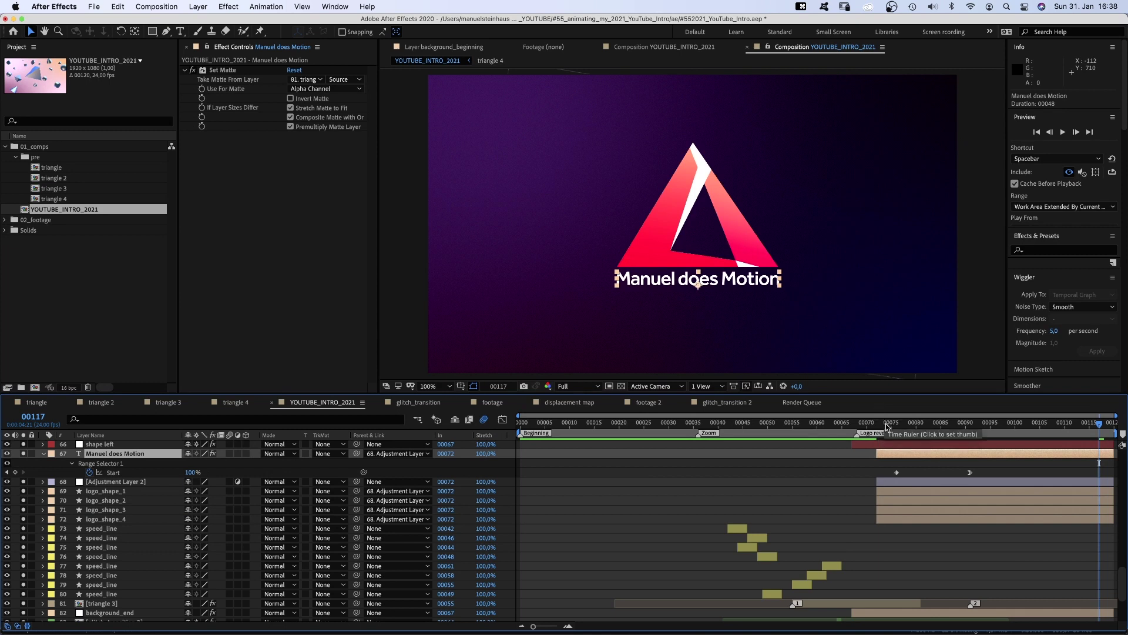
pyautogui.moveTo(887, 428); pyautogui.dragTo(985, 426)
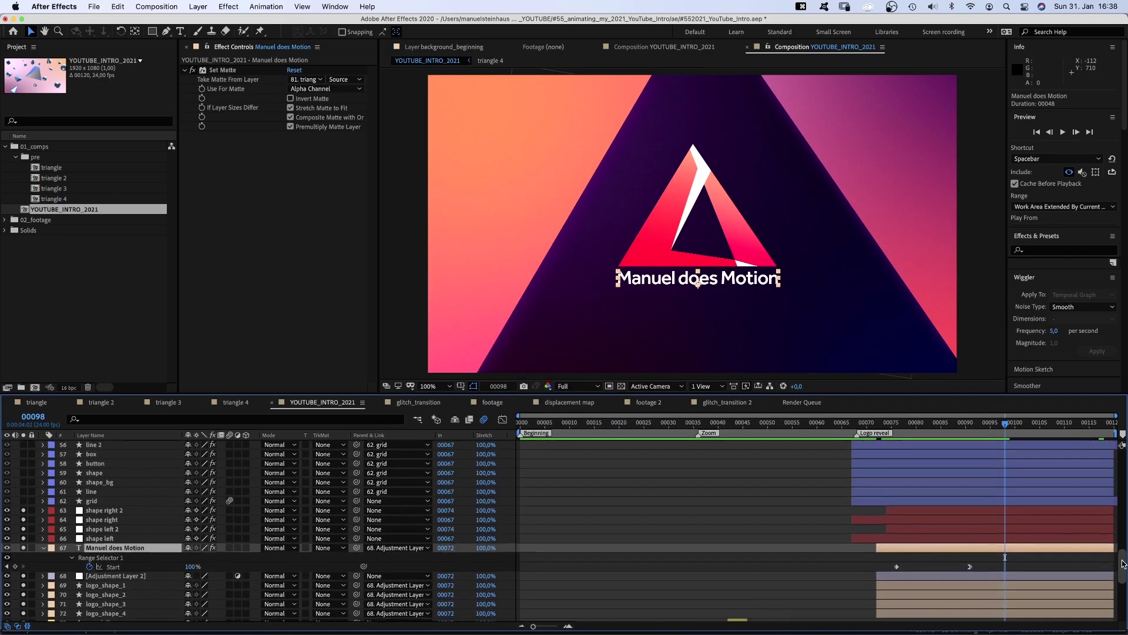
# Step: Solo layers point 2 through grid and scrub through their animation
pyautogui.scroll(3, 1125, 551)
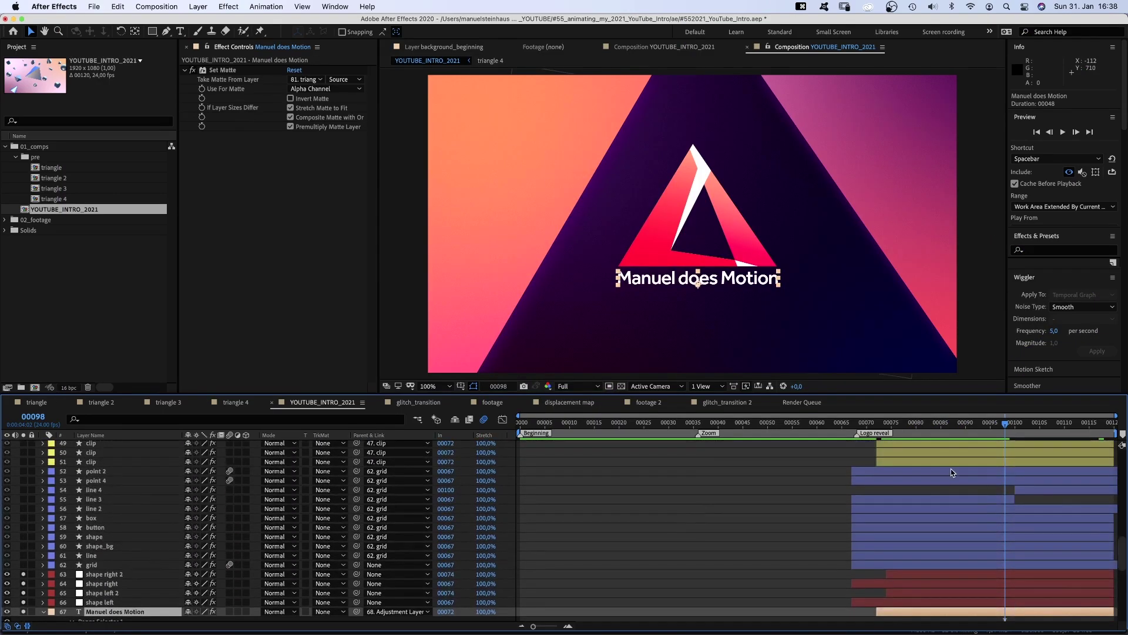
pyautogui.click(951, 470)
pyautogui.keyDown('shift'); pyautogui.click(925, 565); pyautogui.keyUp('shift')
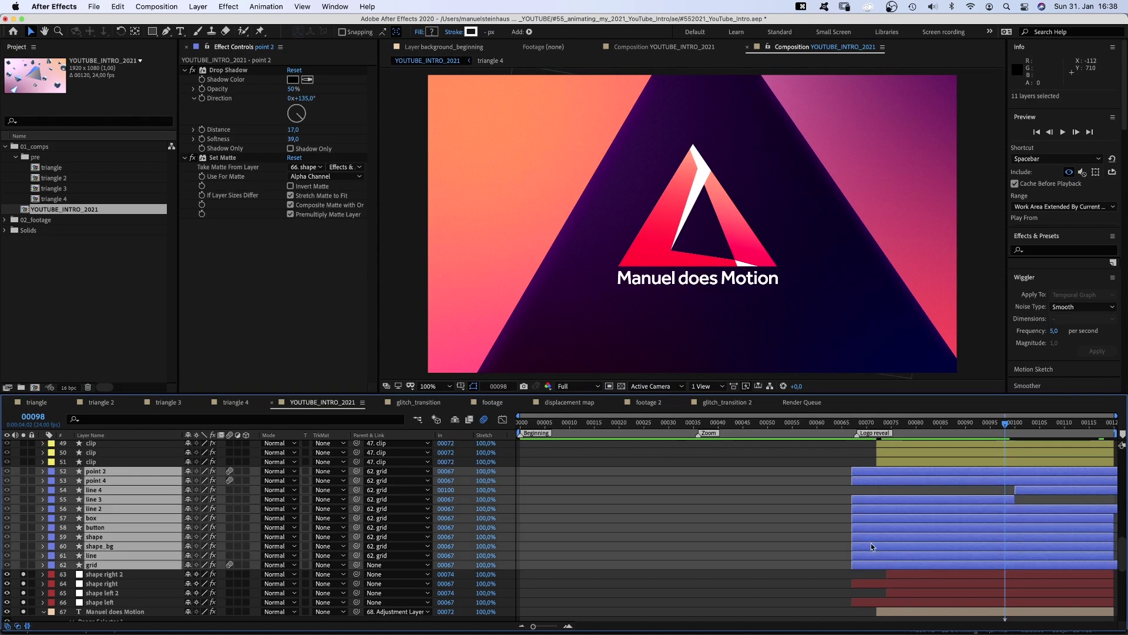
pyautogui.click(24, 470)
pyautogui.moveTo(843, 428); pyautogui.dragTo(958, 422)
# Step: Inspect the Set Matte effects on point 2 and shape left, then play from frame 66
pyautogui.click(223, 158)
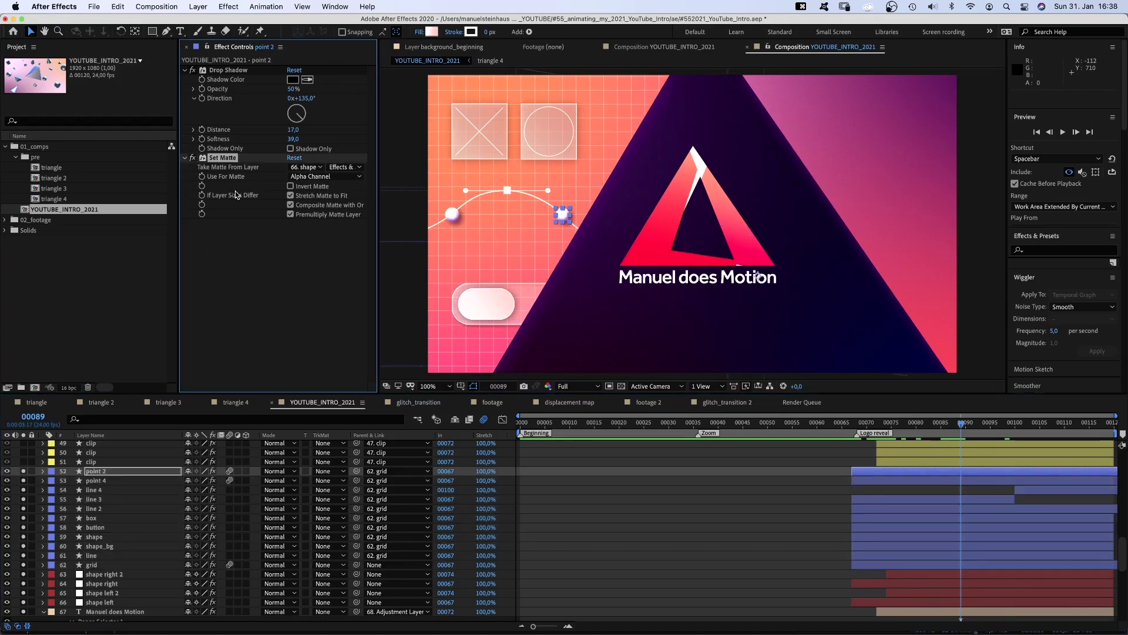
pyautogui.click(106, 602)
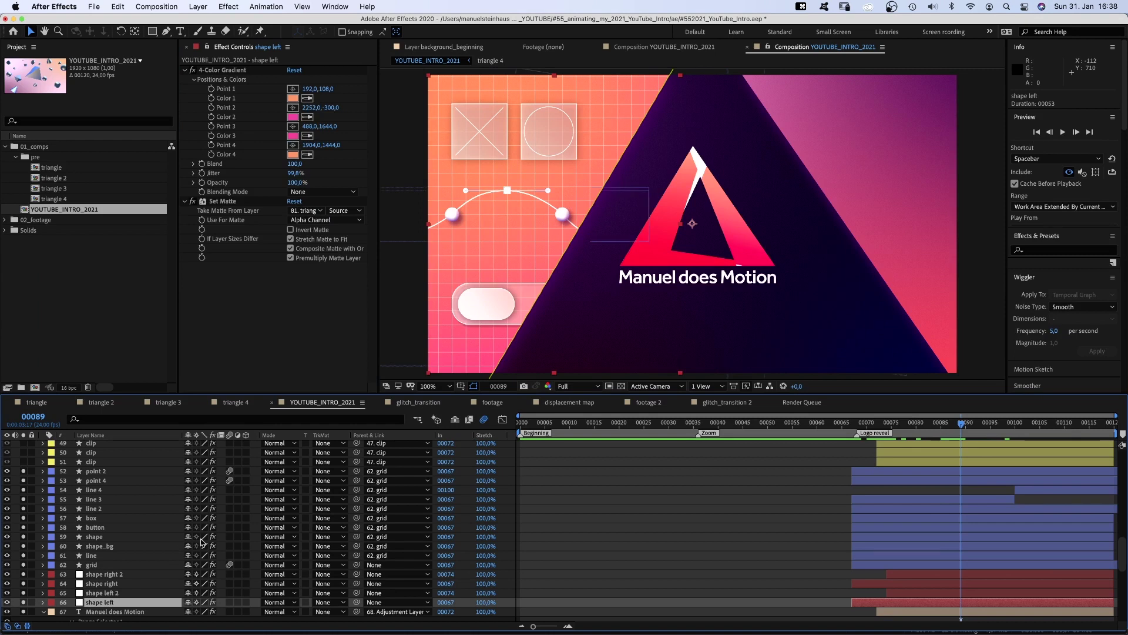
pyautogui.press('space')
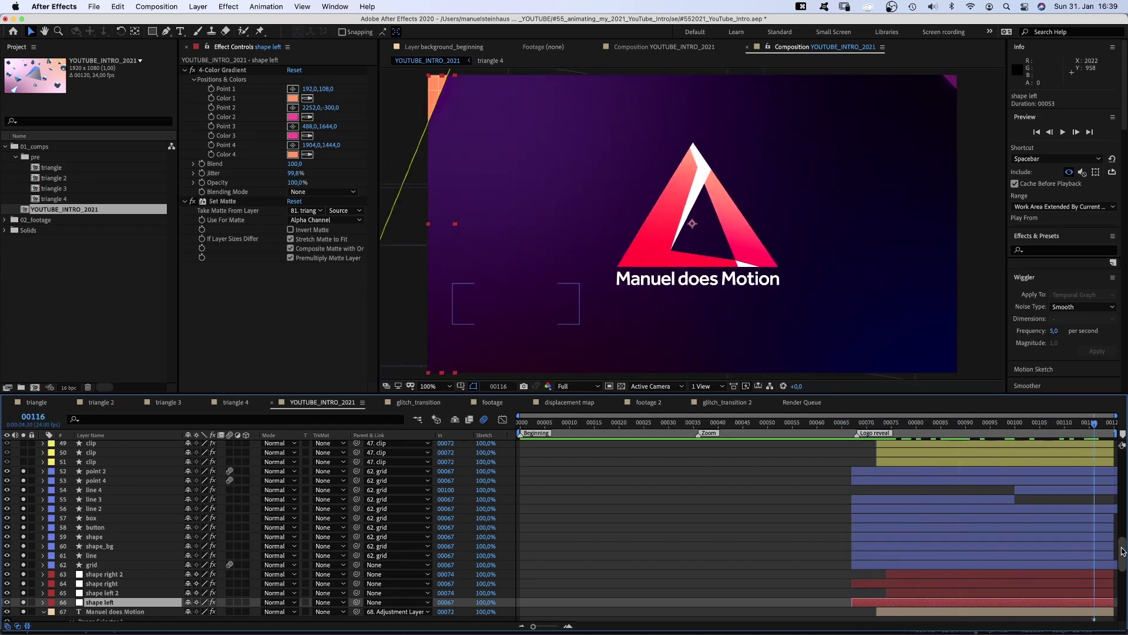
# Step: Solo layers keyframe 5 through clip, scrub to frame 86, and inspect keyframe 5's Set Matte settings
pyautogui.moveTo(1122, 551); pyautogui.dragTo(1125, 526)
pyautogui.click(929, 481)
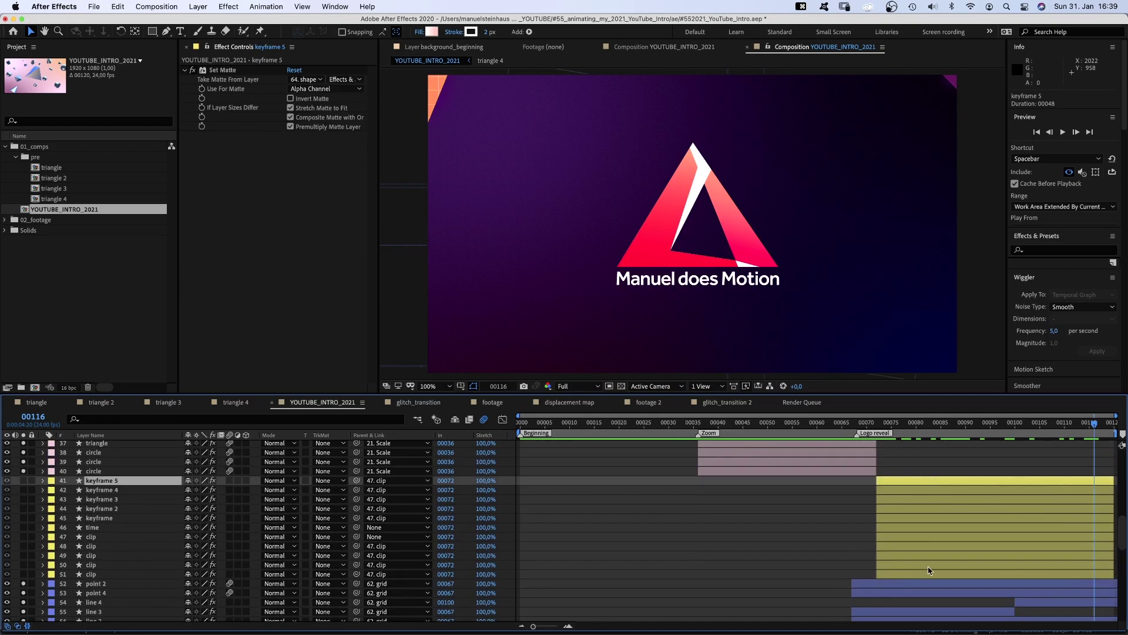
pyautogui.keyDown('shift'); pyautogui.click(927, 575); pyautogui.keyUp('shift')
pyautogui.moveTo(928, 429); pyautogui.dragTo(968, 431)
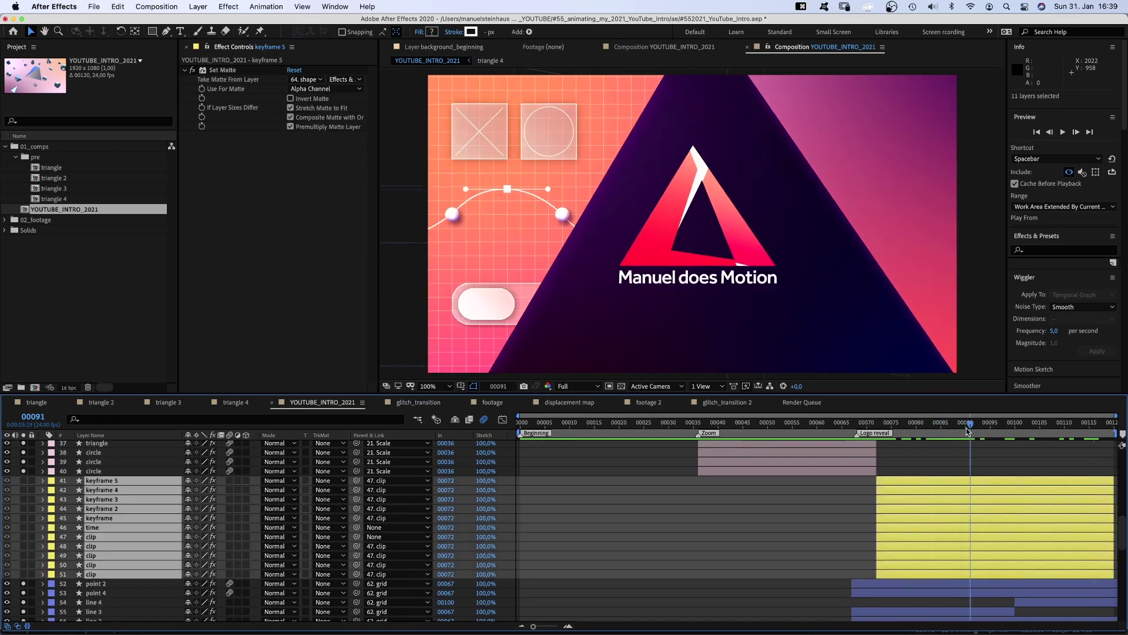
pyautogui.click(24, 480)
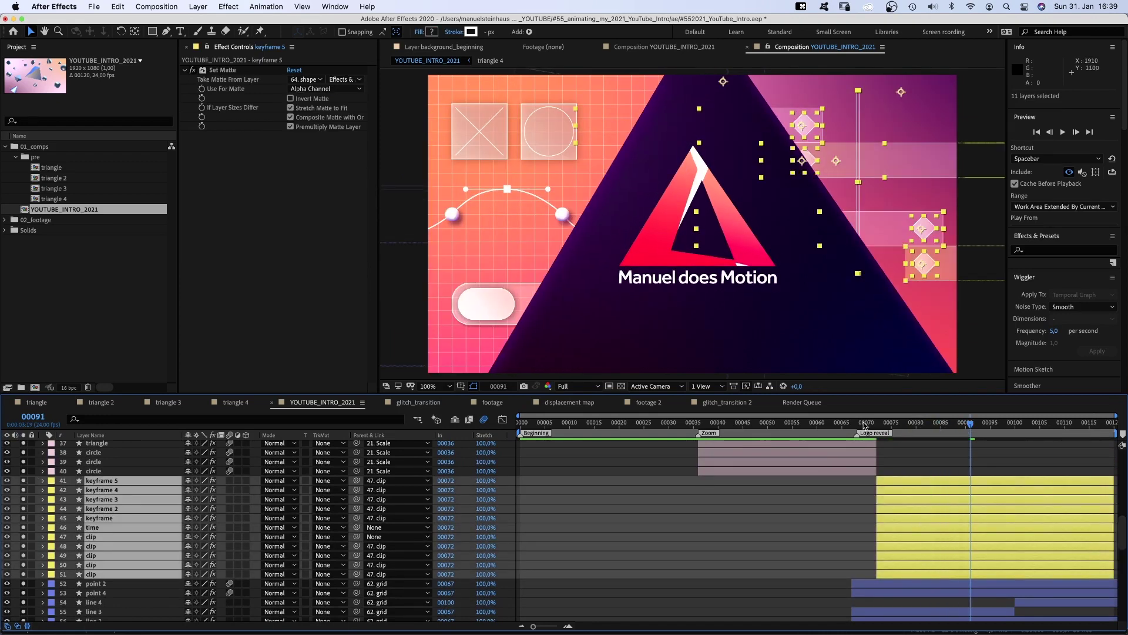
pyautogui.moveTo(864, 426); pyautogui.dragTo(958, 421)
pyautogui.click(936, 479)
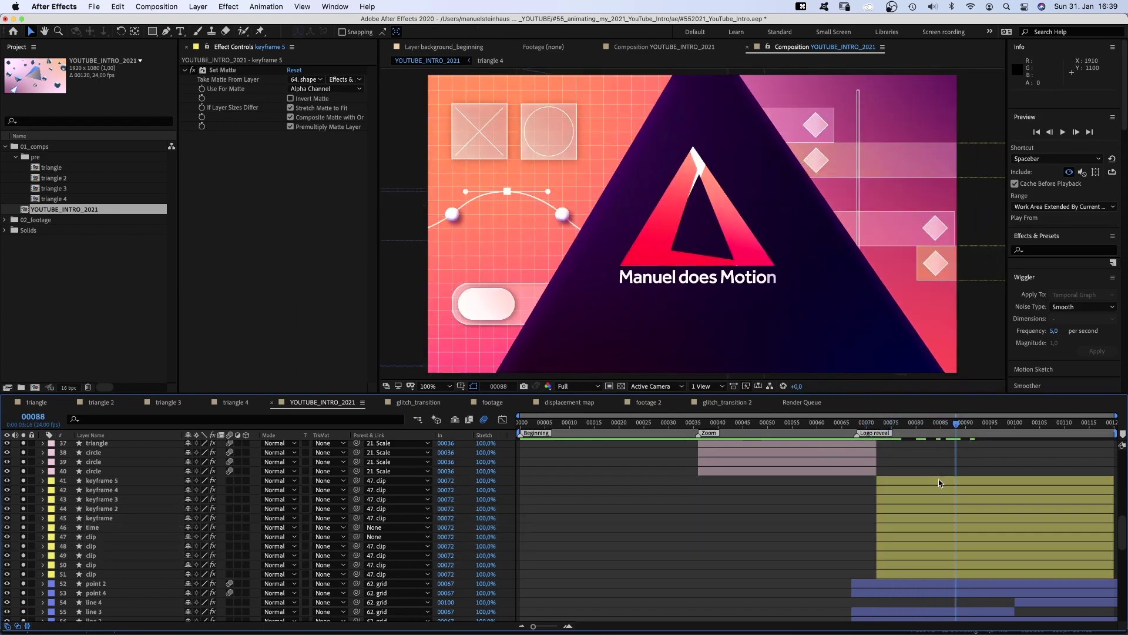
pyautogui.click(226, 69)
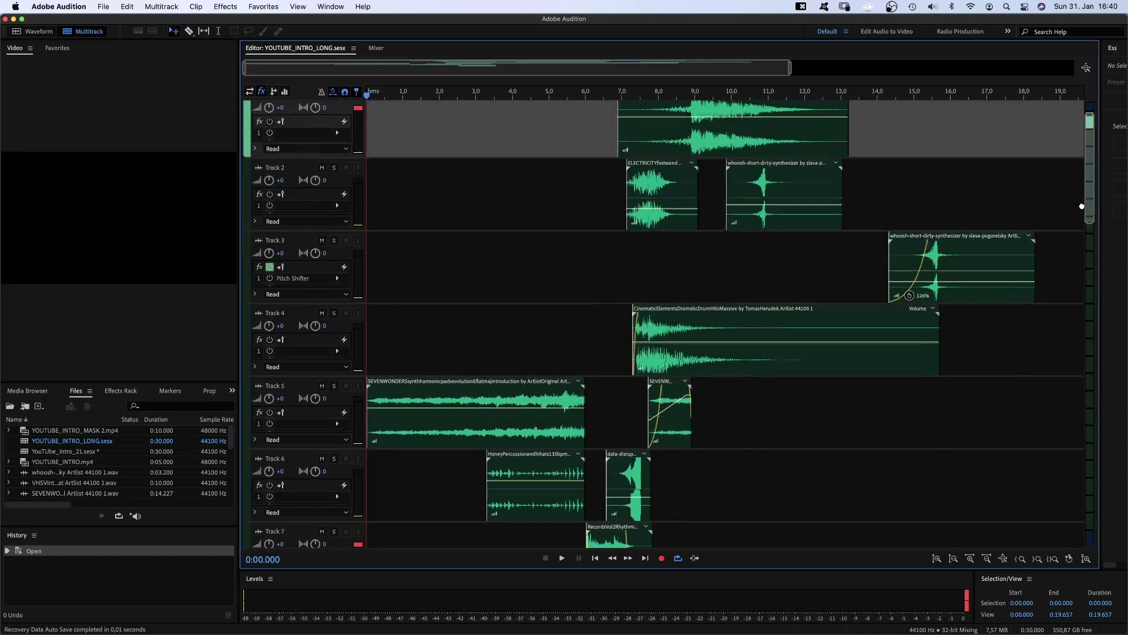
# Step: Play the YOUTUBE_INTRO_LONG.sesx multitrack mix with its video reference track
pyautogui.press('space')
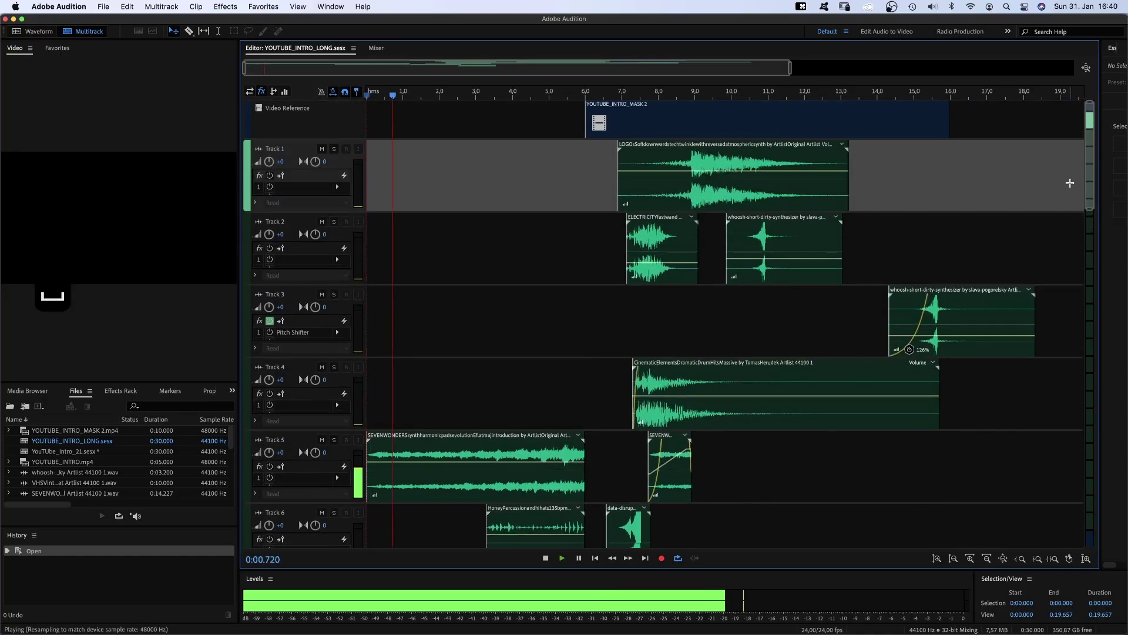